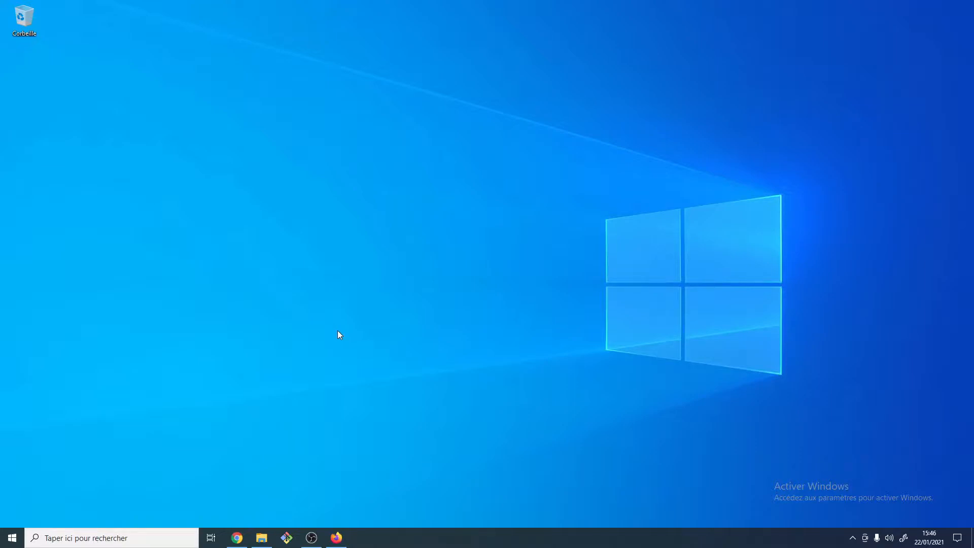
Switch to Firefox, search the web for nodejs and open the Node.js site from the results
{"action": "left_click", "coordinate": [338, 538]}
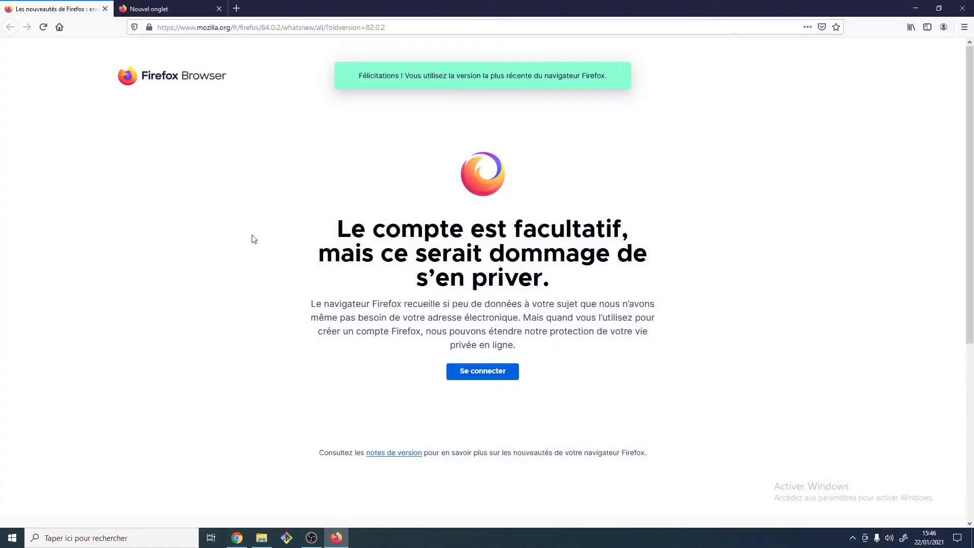
{"action": "left_click", "coordinate": [105, 9]}
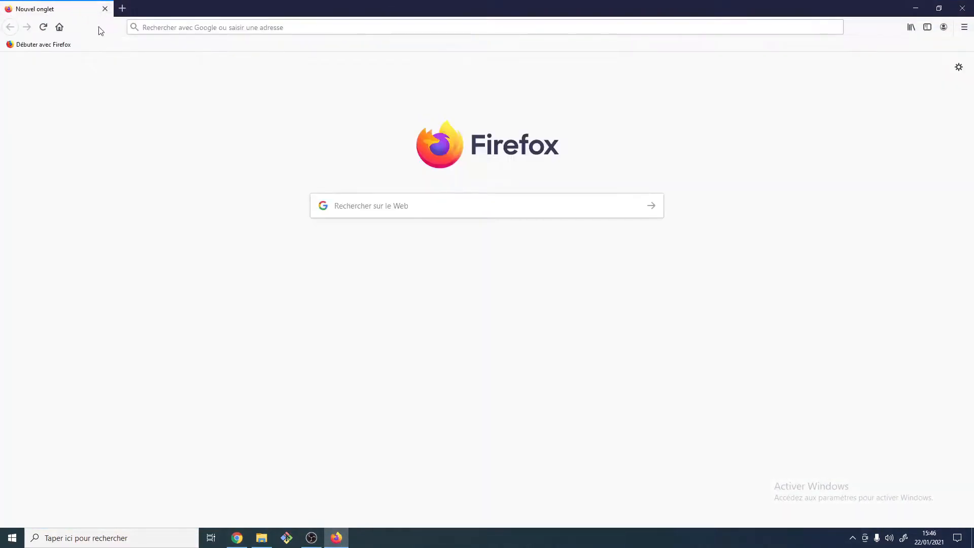
{"action": "left_click", "coordinate": [180, 25]}
{"action": "type", "text": "nodejs"}
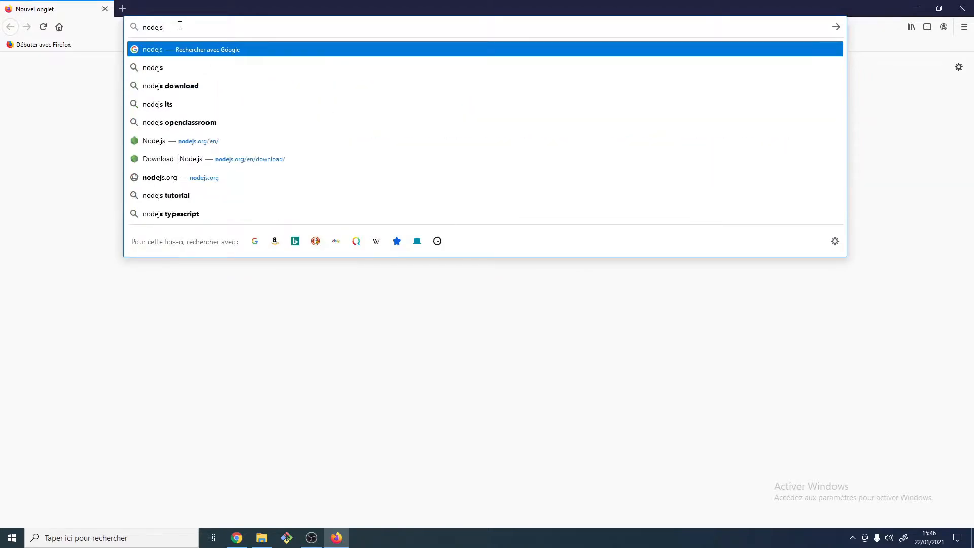
{"action": "key", "text": "Return"}
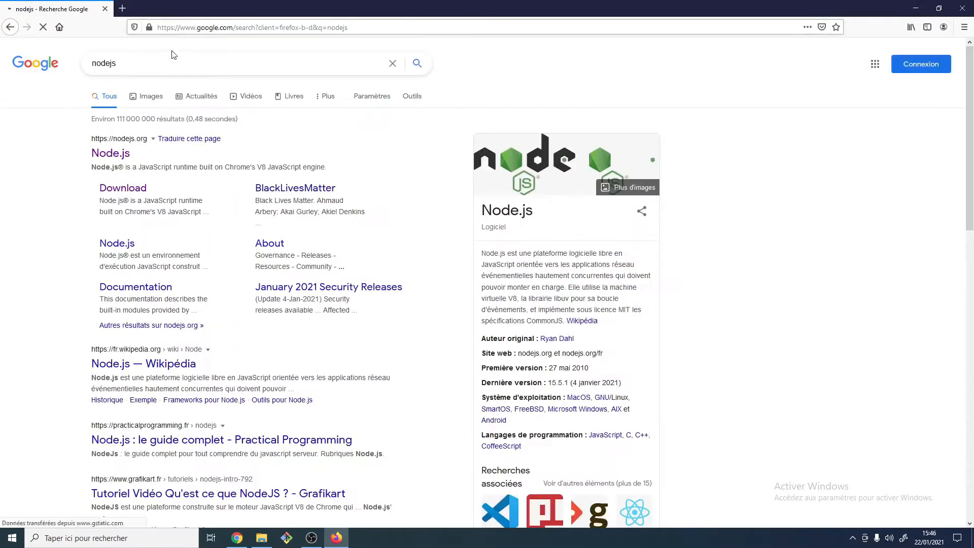
{"action": "left_click", "coordinate": [111, 153]}
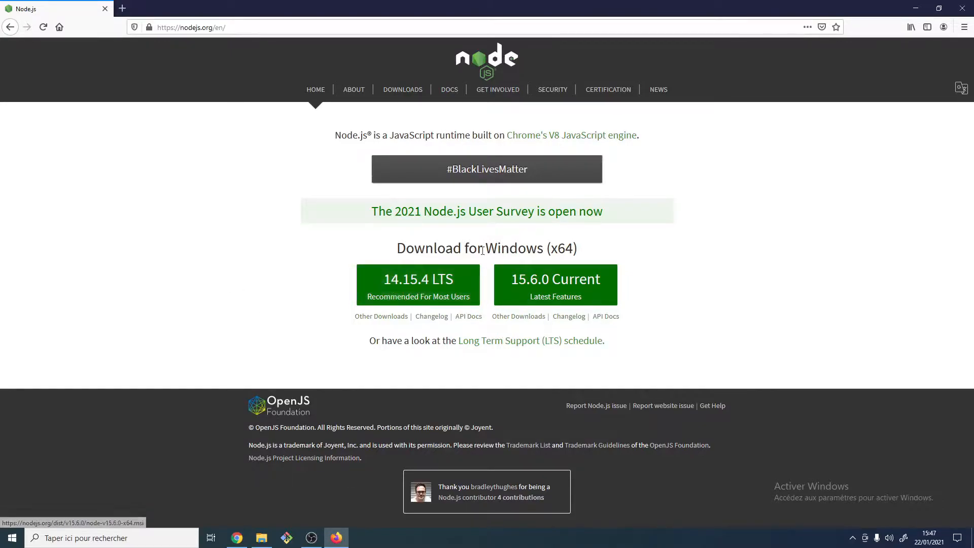
Open the other downloads page for the 14.15.4 LTS version of Node.js
{"action": "left_click_drag", "start_coordinate": [396, 248], "coordinate": [588, 252]}
{"action": "left_click", "coordinate": [589, 252]}
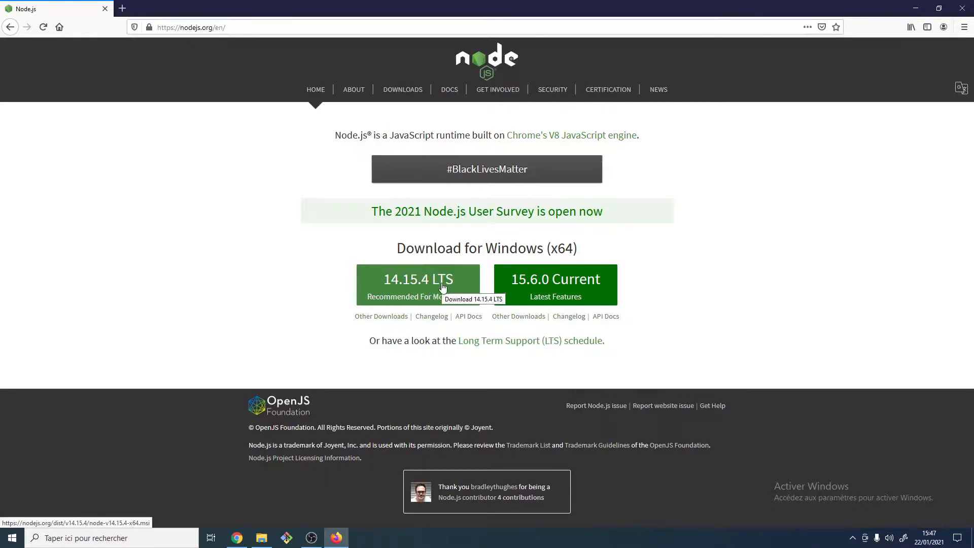
{"action": "left_click", "coordinate": [538, 285]}
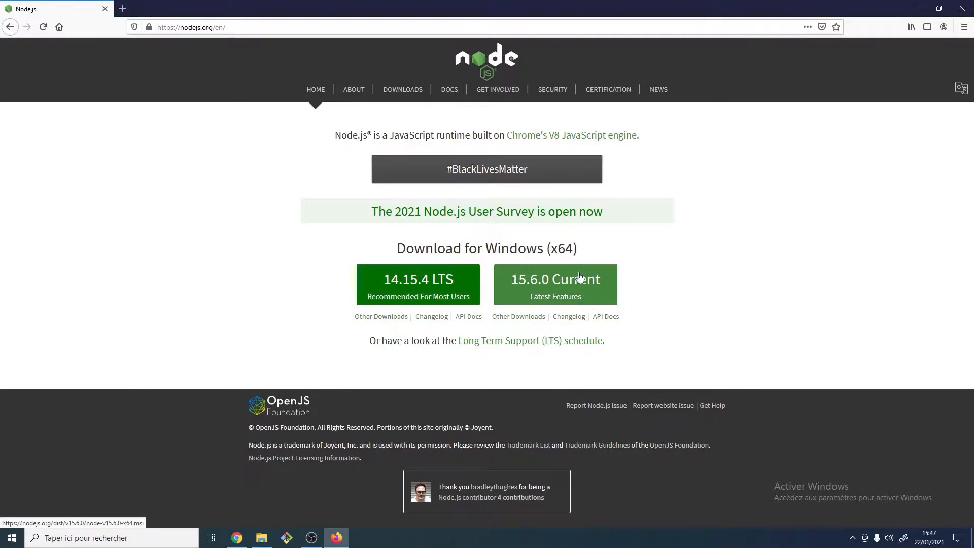
{"action": "left_click", "coordinate": [380, 317]}
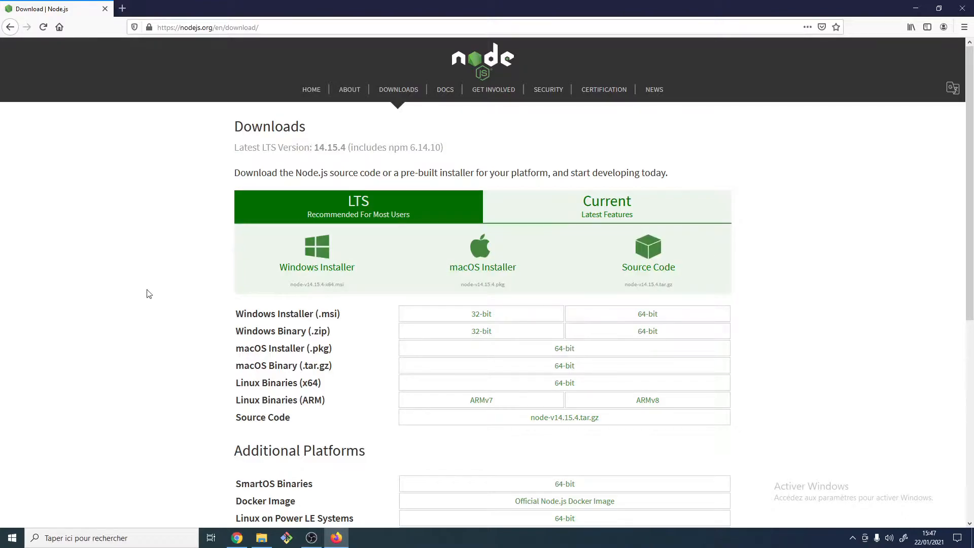
{"action": "scroll", "coordinate": [149, 294], "scroll_direction": "down", "scroll_amount": 2}
{"action": "left_click", "coordinate": [480, 155]}
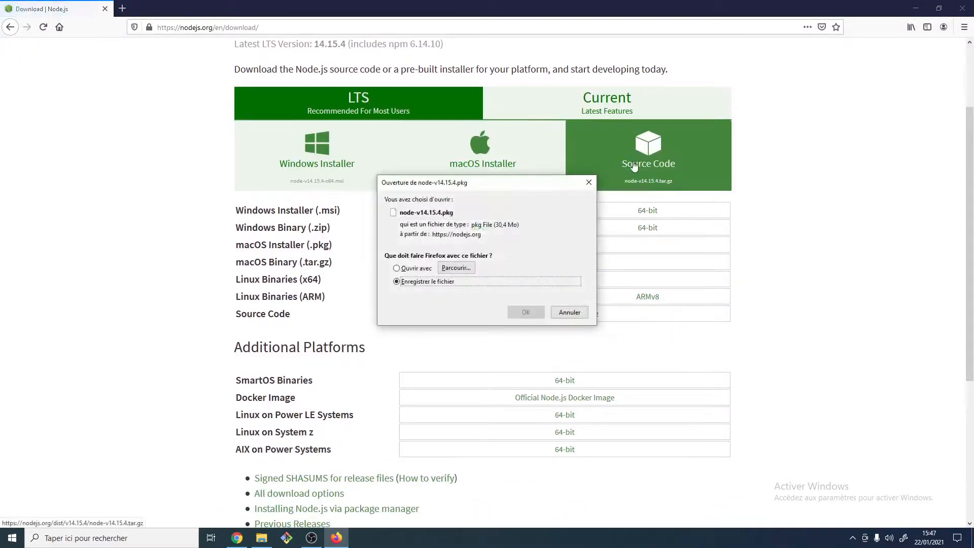
{"action": "left_click", "coordinate": [589, 182]}
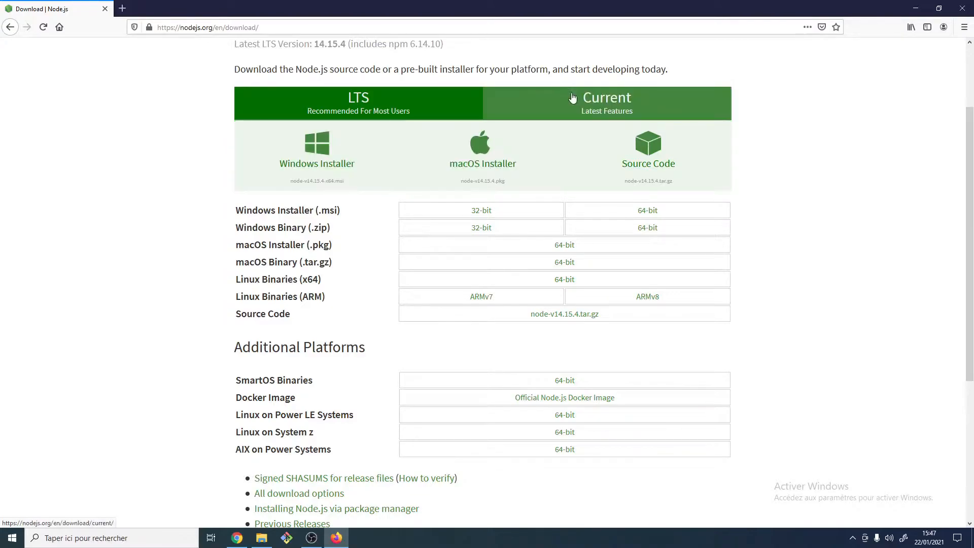
Download and save the LTS Windows installer node-v14.15.4-x64.msi
{"action": "left_click", "coordinate": [317, 155]}
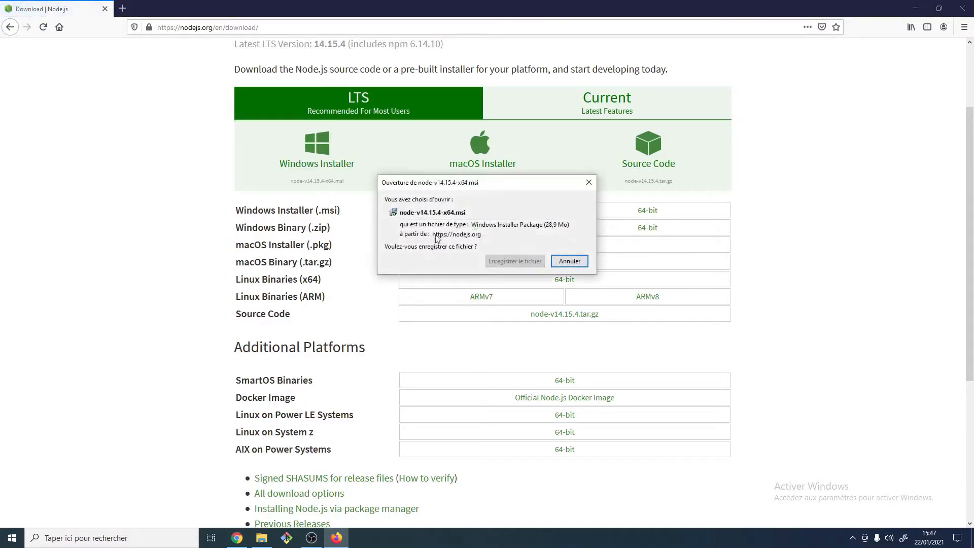
{"action": "left_click", "coordinate": [510, 262]}
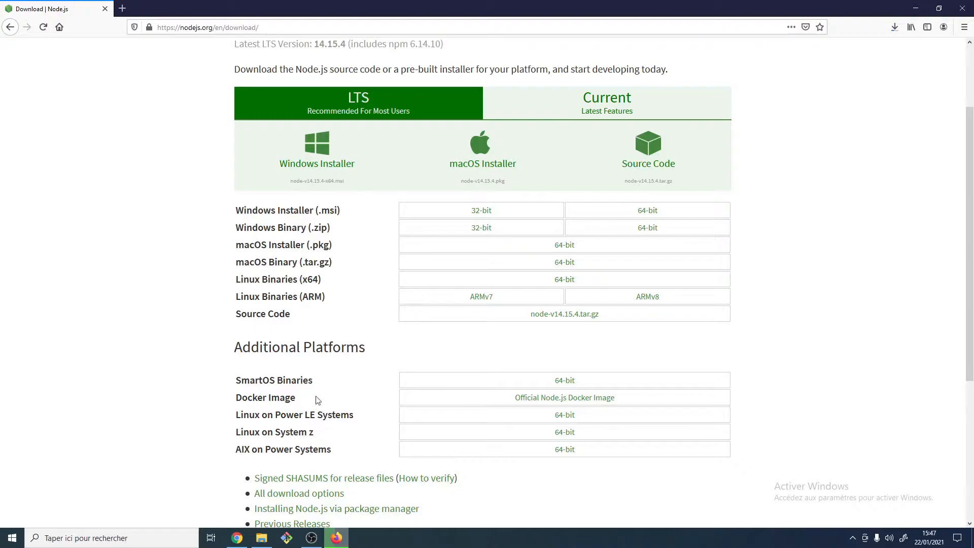
Examine the remaining Node.js download options and read through the site's documentation page with its API references, ES6 features and guides
{"action": "scroll", "coordinate": [355, 333], "scroll_direction": "down", "scroll_amount": 5}
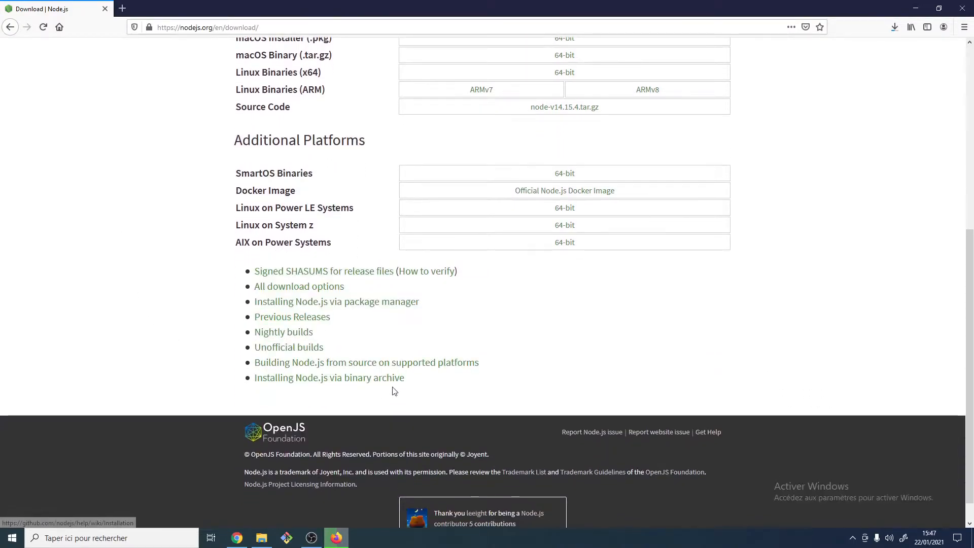
{"action": "scroll", "coordinate": [233, 322], "scroll_direction": "up", "scroll_amount": 7}
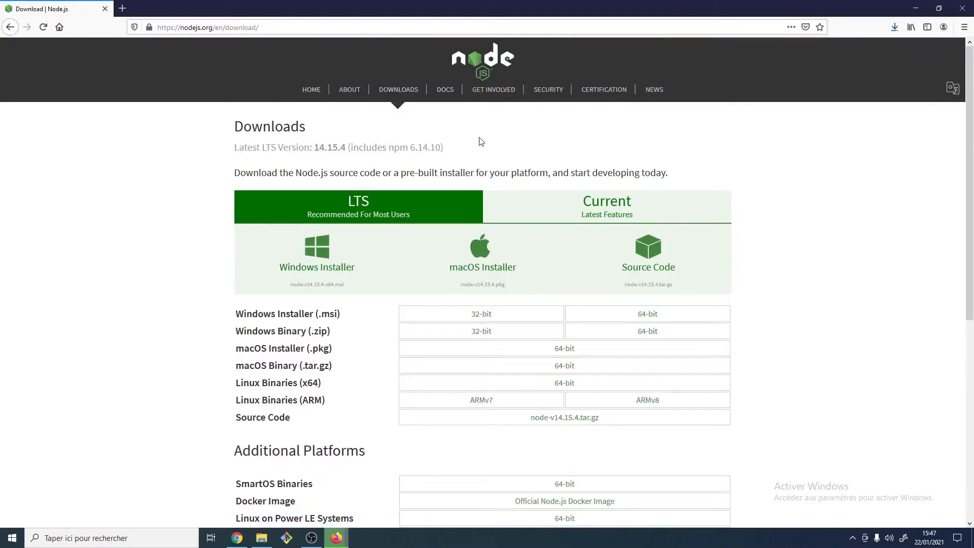
{"action": "left_click", "coordinate": [446, 90]}
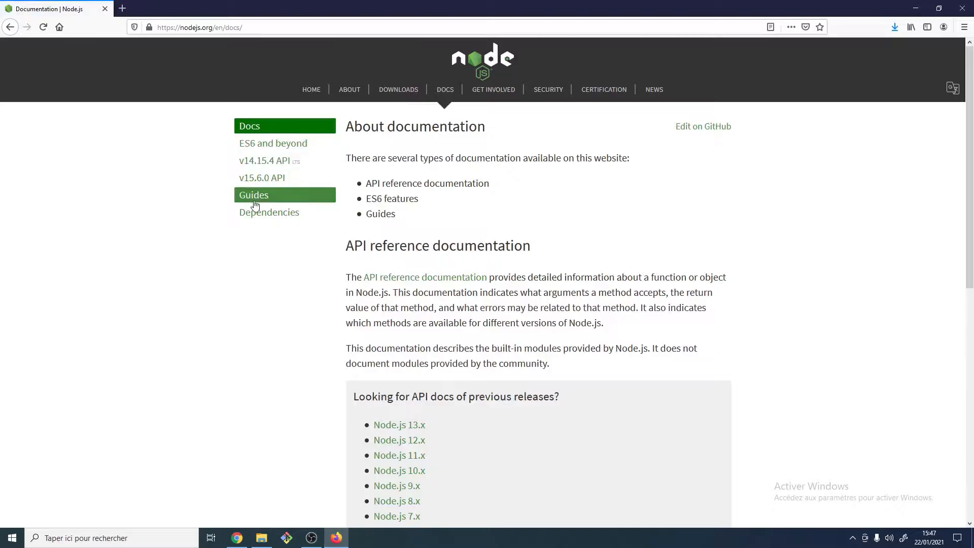
{"action": "scroll", "coordinate": [456, 293], "scroll_direction": "down", "scroll_amount": 4}
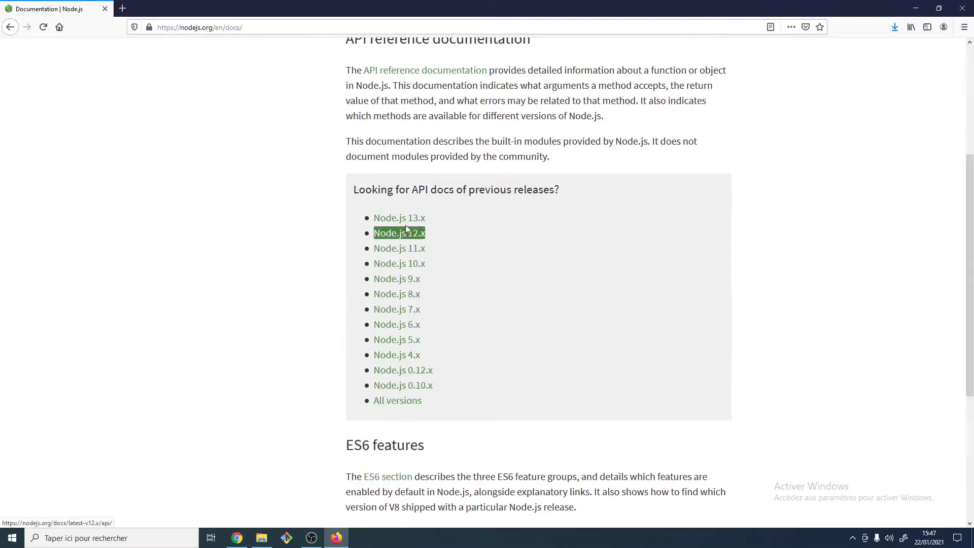
{"action": "scroll", "coordinate": [317, 364], "scroll_direction": "down", "scroll_amount": 4}
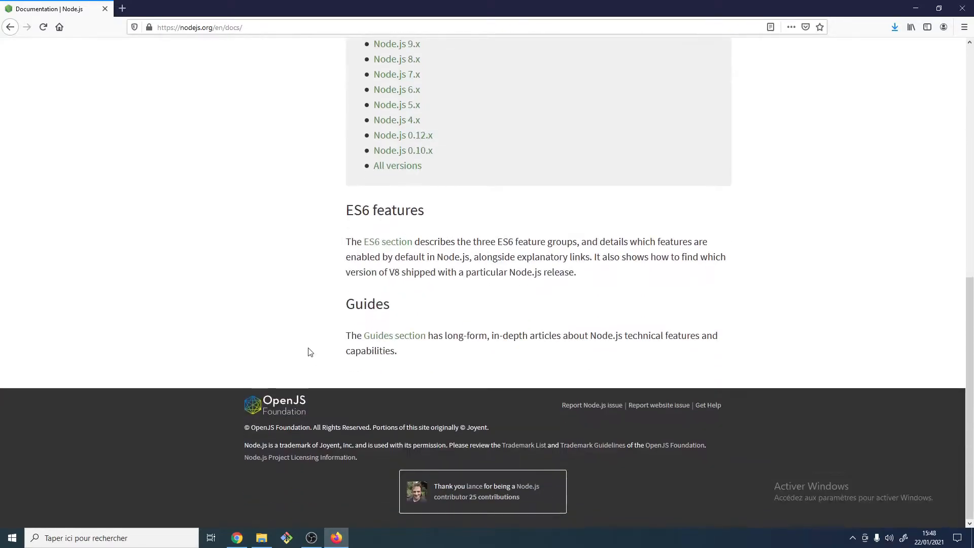
{"action": "scroll", "coordinate": [309, 352], "scroll_direction": "up", "scroll_amount": 8}
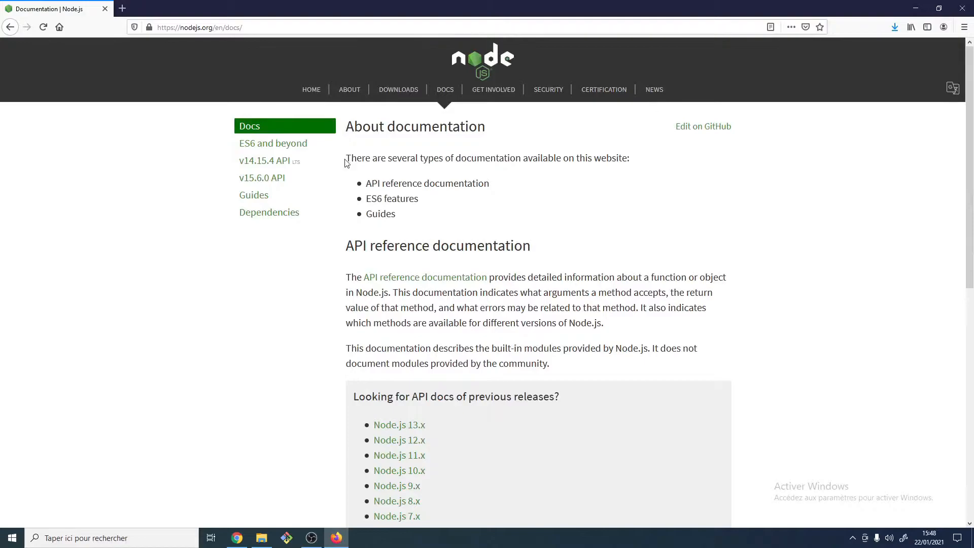
{"action": "left_click_drag", "start_coordinate": [348, 157], "coordinate": [404, 218]}
{"action": "left_click", "coordinate": [405, 218]}
{"action": "mouse_move", "coordinate": [569, 323]}
{"action": "left_mouse_down"}
{"action": "mouse_move", "coordinate": [601, 326]}
{"action": "mouse_move", "coordinate": [569, 324]}
{"action": "left_mouse_up"}
{"action": "left_click", "coordinate": [601, 325]}
{"action": "left_click", "coordinate": [575, 324]}
Switch to File Explorer and open the Téléchargements folder under Ce PC
{"action": "left_click", "coordinate": [261, 537]}
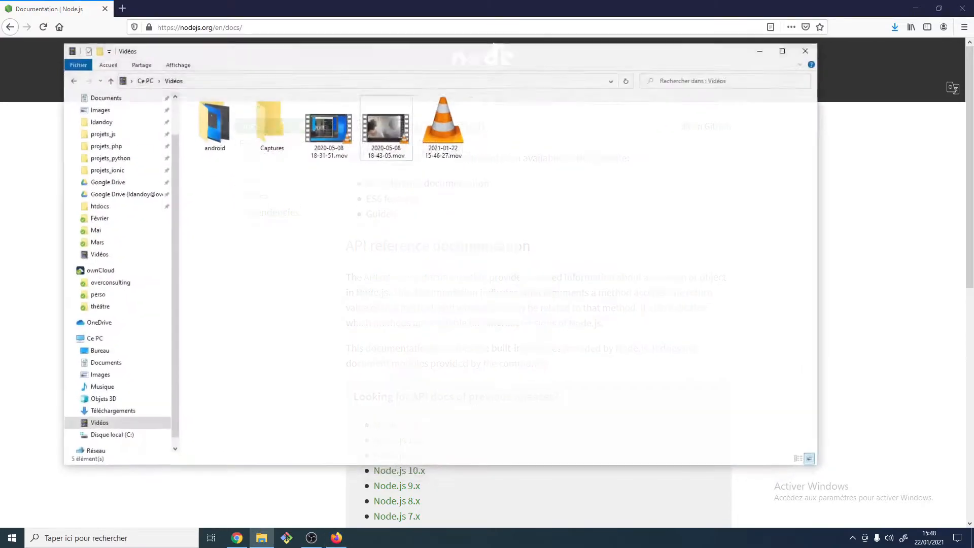
{"action": "left_click", "coordinate": [99, 117]}
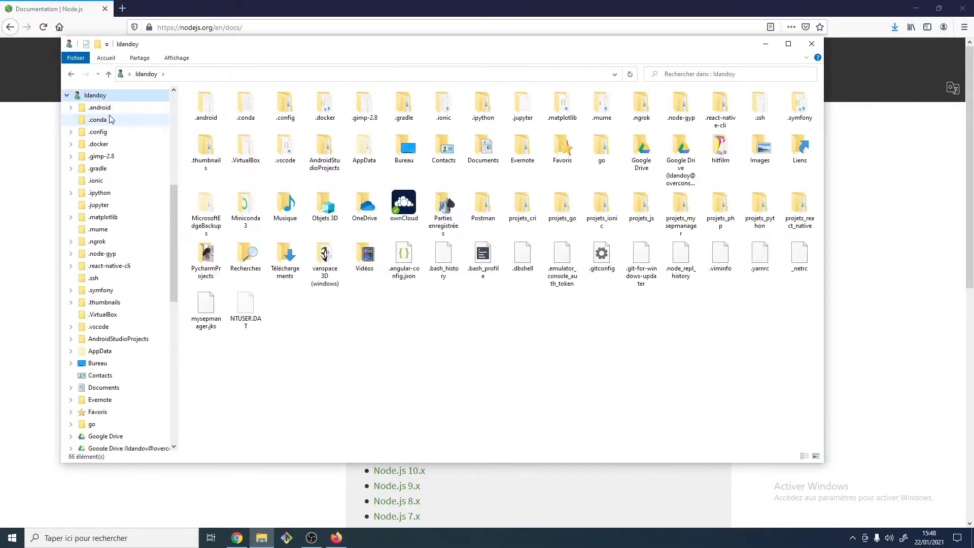
{"action": "scroll", "coordinate": [115, 295], "scroll_direction": "down", "scroll_amount": 2}
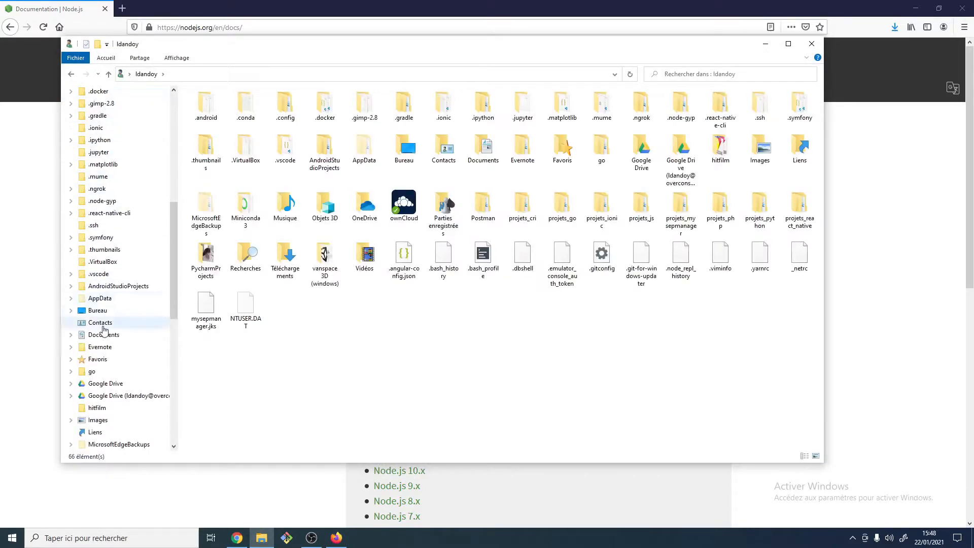
{"action": "scroll", "coordinate": [106, 362], "scroll_direction": "down", "scroll_amount": 2}
{"action": "scroll", "coordinate": [108, 371], "scroll_direction": "down", "scroll_amount": 7}
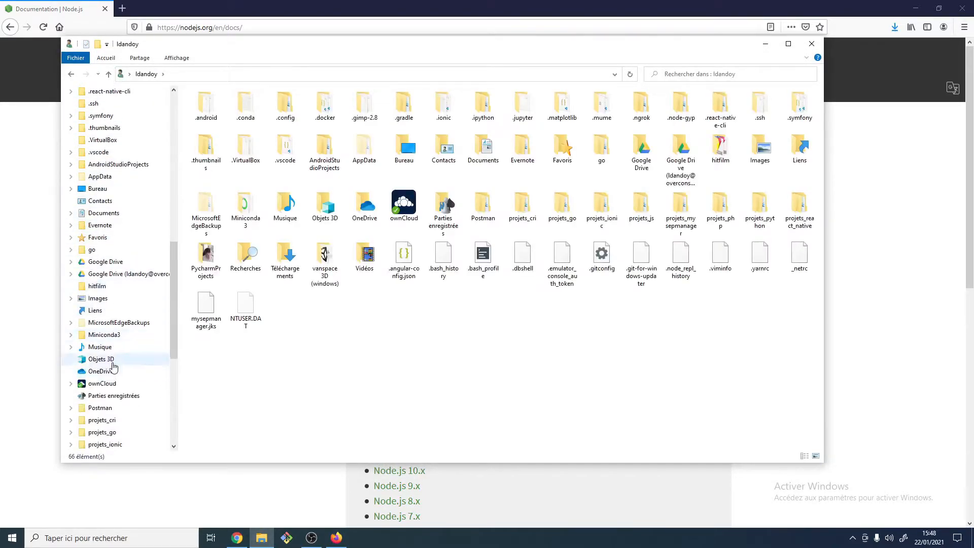
{"action": "scroll", "coordinate": [127, 343], "scroll_direction": "down", "scroll_amount": 2}
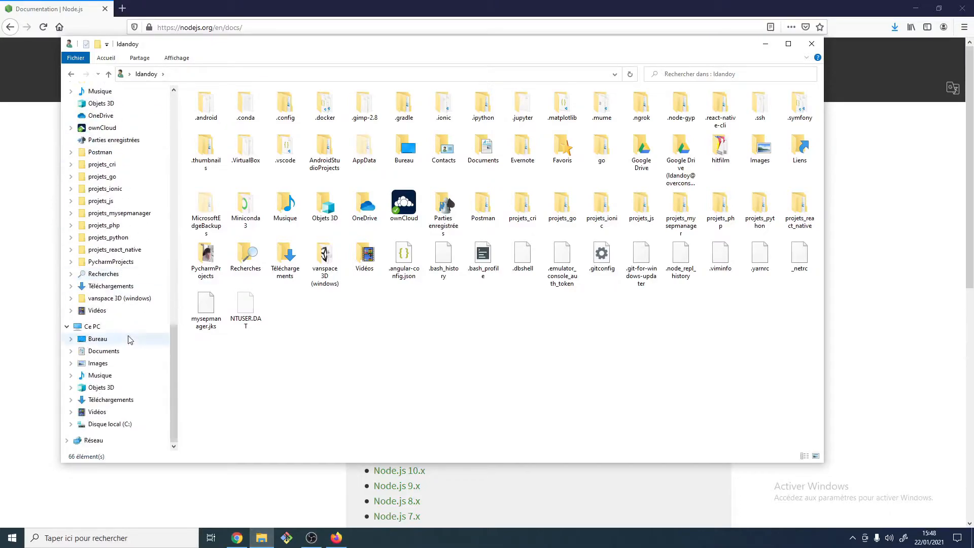
{"action": "left_click", "coordinate": [122, 399]}
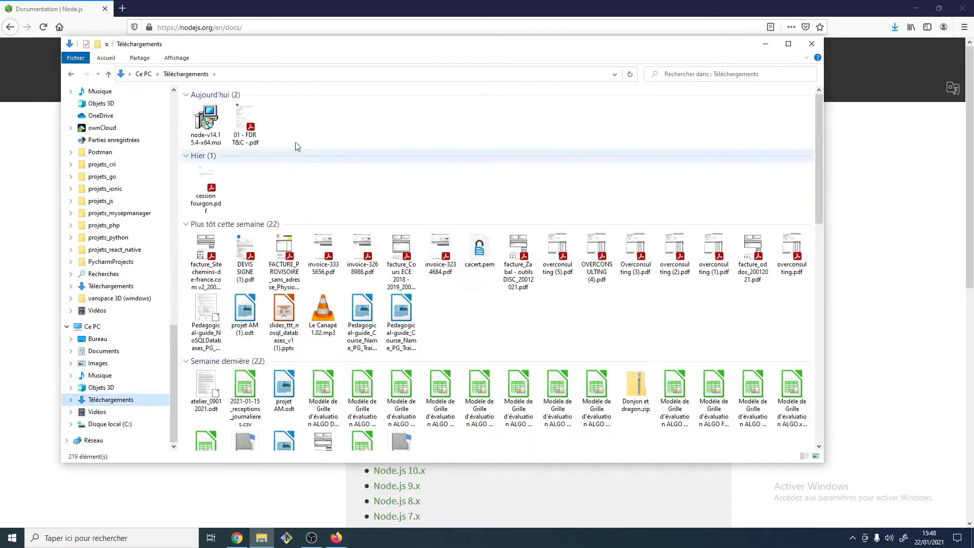
Launch the node-v14.15.4-x64.msi installer and minimize the other windows so only the setup wizard remains on the desktop
{"action": "double_click", "coordinate": [208, 127]}
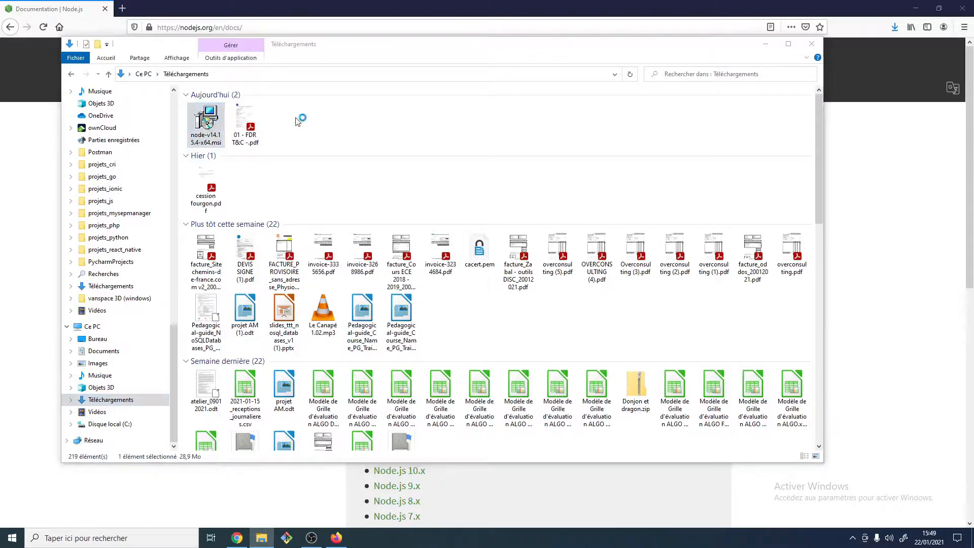
{"action": "left_click", "coordinate": [766, 45]}
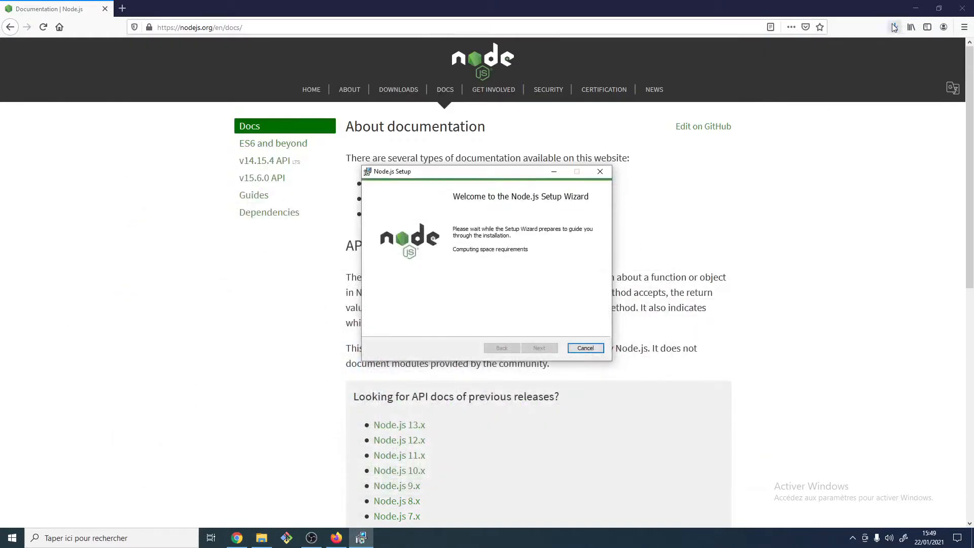
{"action": "left_click", "coordinate": [916, 7]}
{"action": "left_click", "coordinate": [916, 6]}
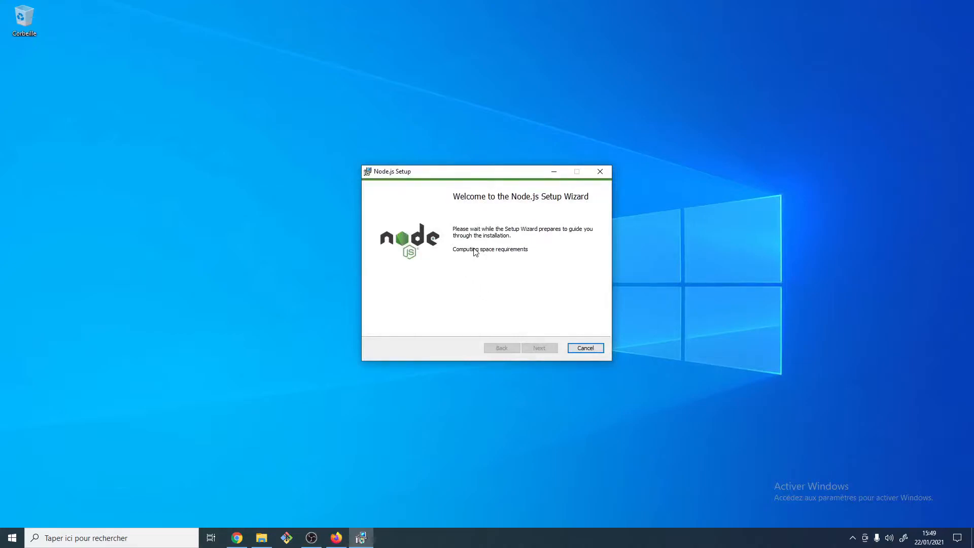
{"action": "left_click_drag", "start_coordinate": [475, 176], "coordinate": [353, 133]}
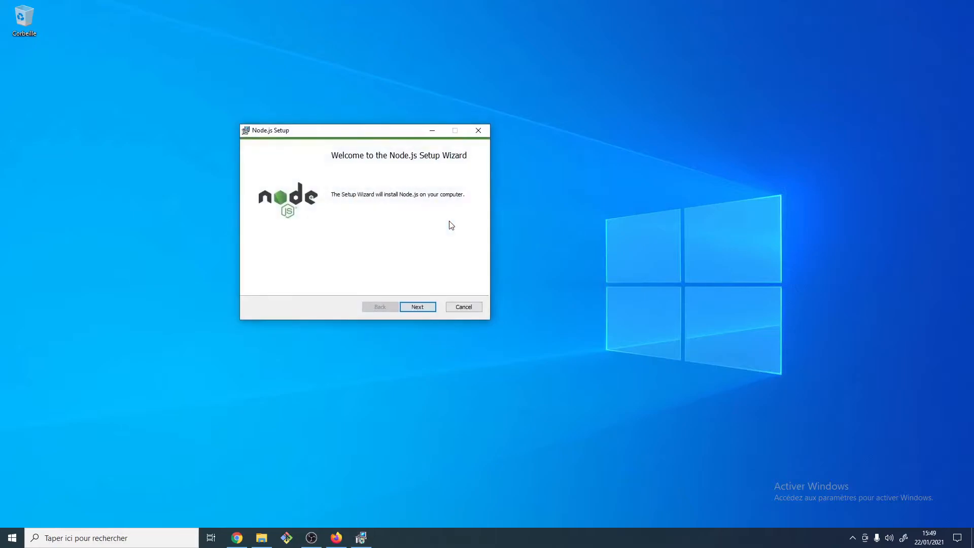
Accept the license agreement and keep the destination C:\Program Files\nodejs\ with the default features, including Add to PATH
{"action": "left_click", "coordinate": [417, 308]}
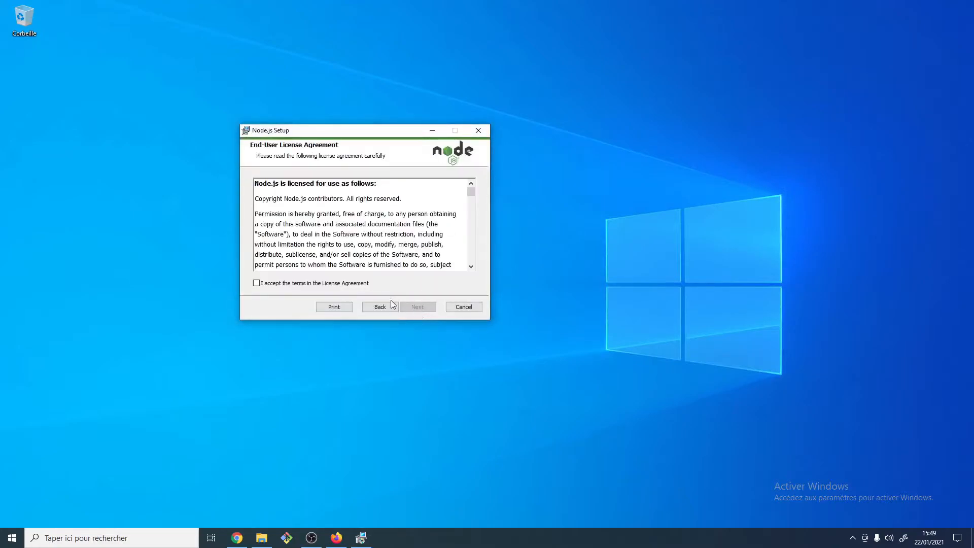
{"action": "left_click", "coordinate": [303, 285]}
{"action": "left_click", "coordinate": [417, 307]}
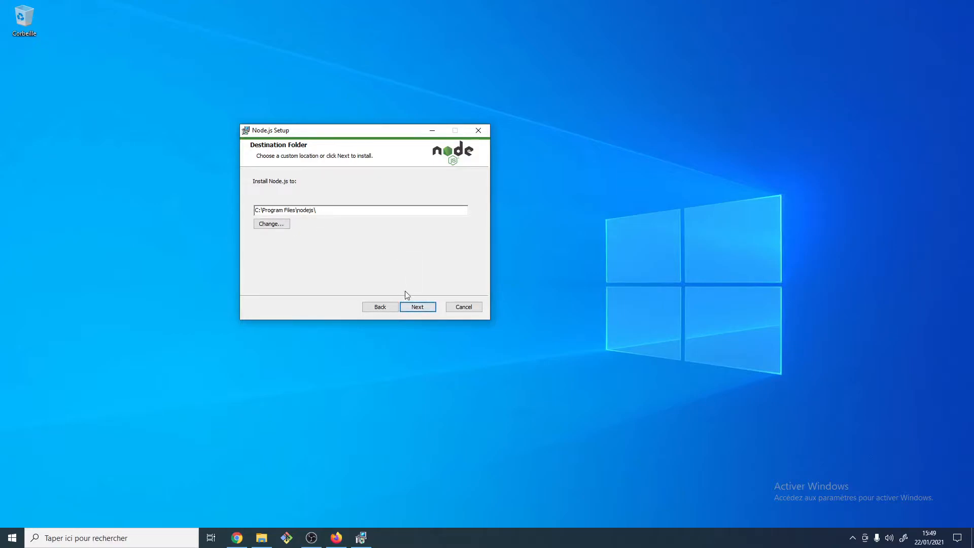
{"action": "left_click", "coordinate": [414, 307]}
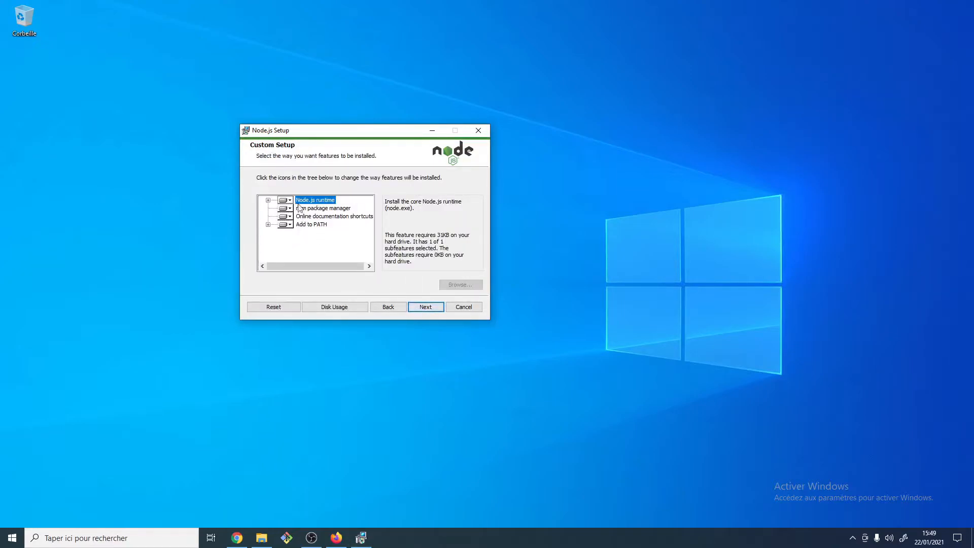
{"action": "left_click", "coordinate": [268, 224]}
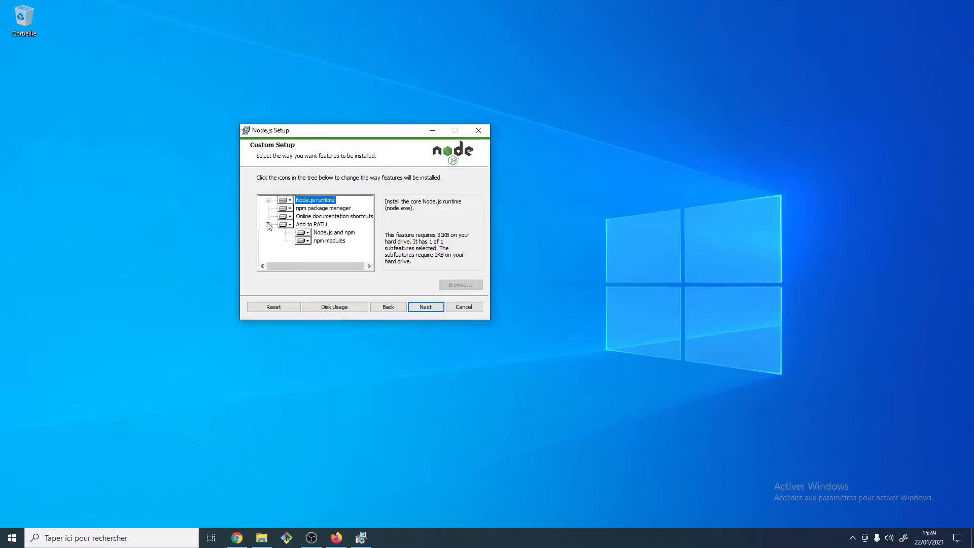
{"action": "left_click", "coordinate": [425, 307]}
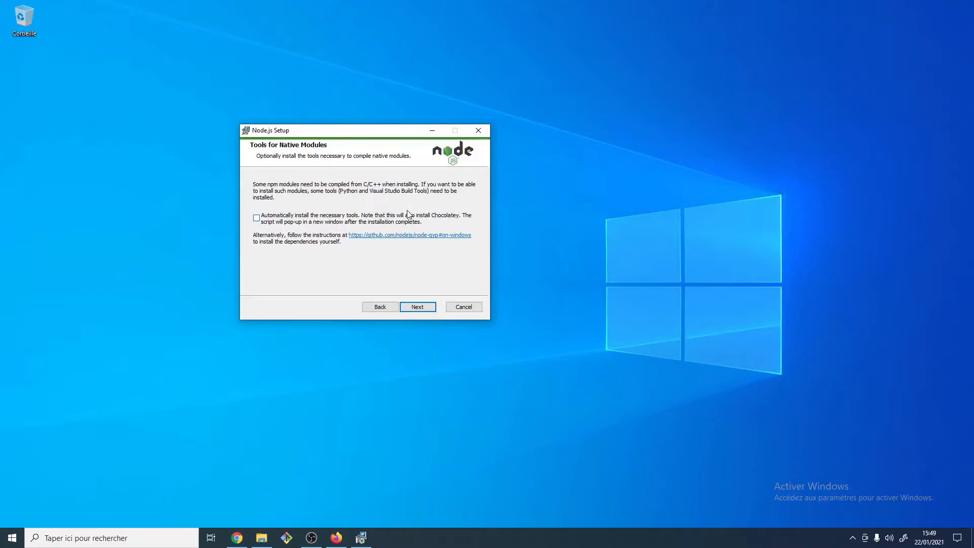
Install Node.js without the automatic native module tools and finish the setup wizard
{"action": "left_click", "coordinate": [423, 309]}
{"action": "left_click", "coordinate": [422, 310]}
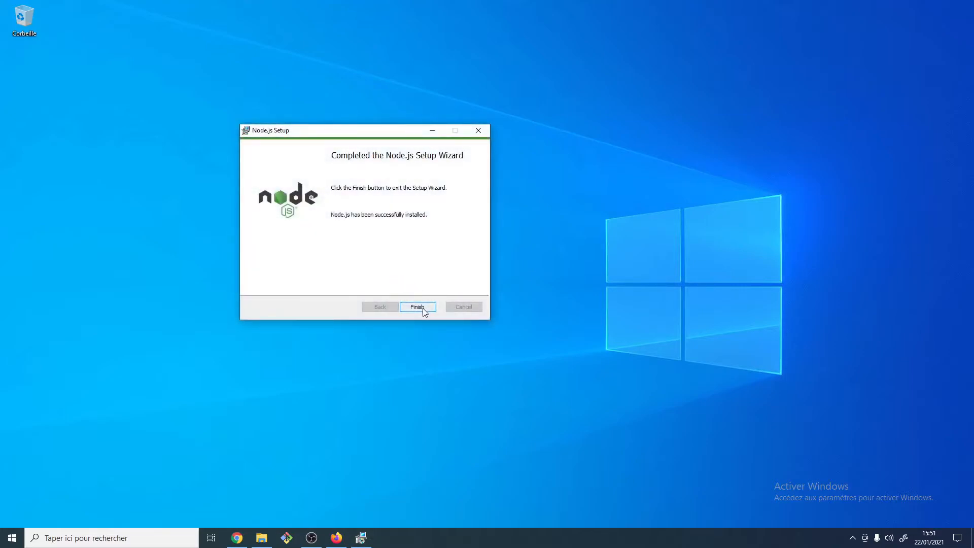
{"action": "left_click", "coordinate": [418, 307]}
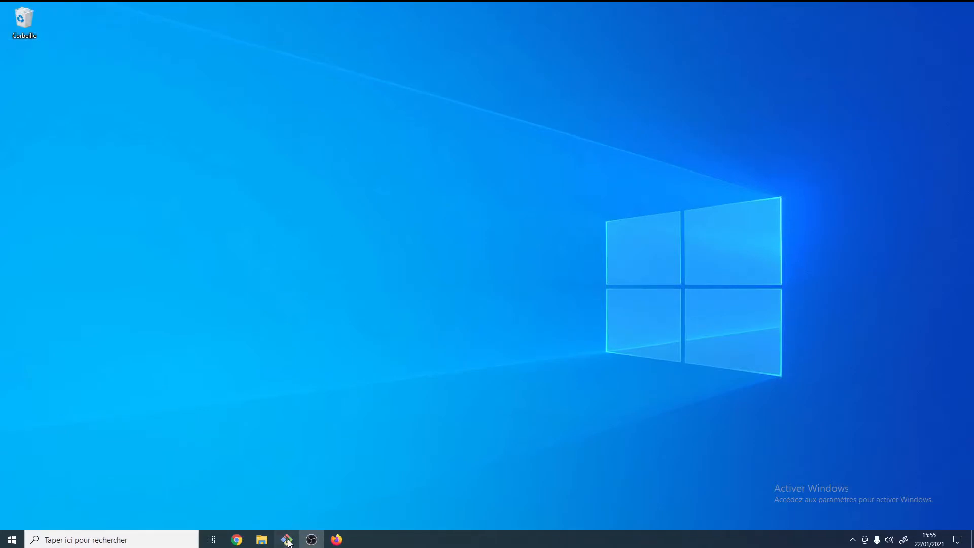
Open Git Bash and check the installed Node.js version with node -v
{"action": "left_click", "coordinate": [286, 540]}
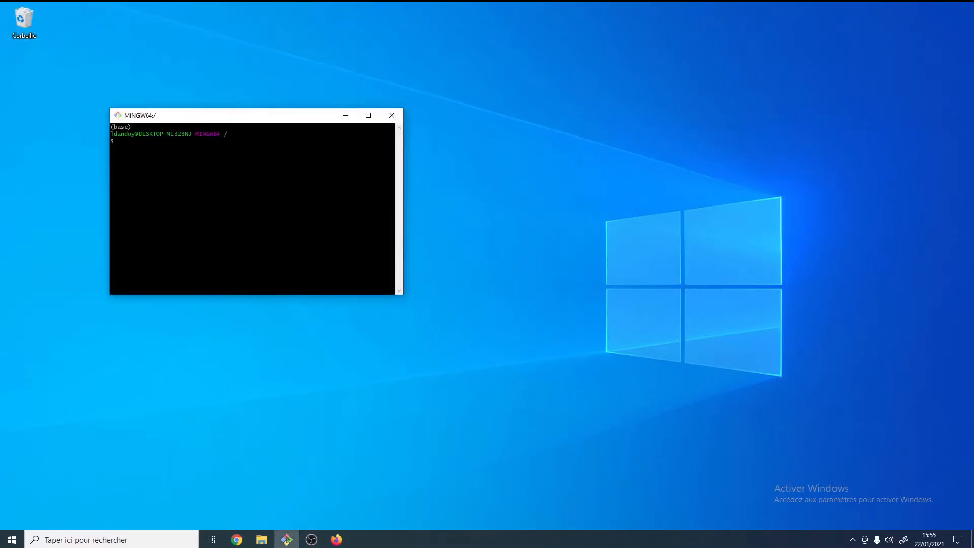
{"action": "type", "text": "node -v"}
{"action": "key", "text": "Return"}
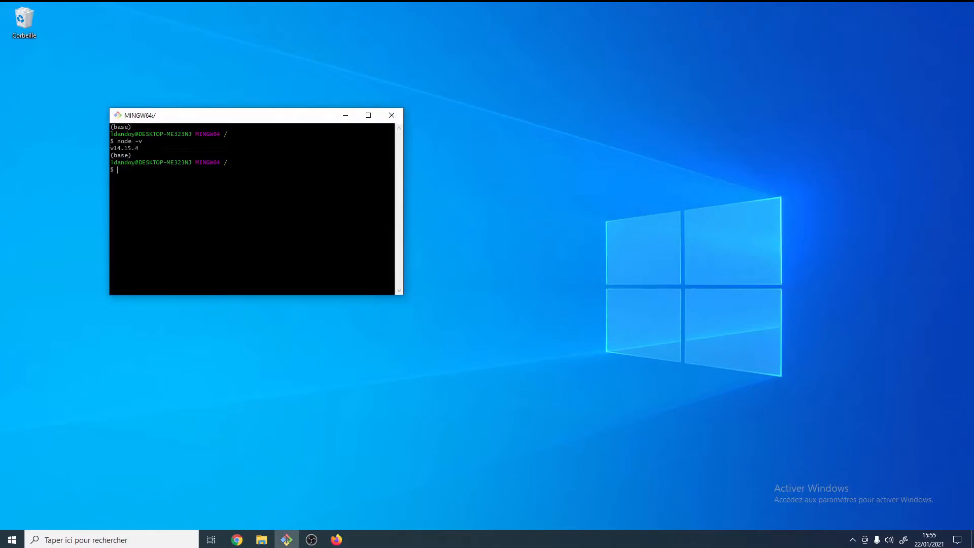
{"action": "left_click_drag", "start_coordinate": [111, 153], "coordinate": [110, 148]}
{"action": "left_click", "coordinate": [122, 149]}
Change to the home directory with cd ~/ and go into the projets_js folder
{"action": "type", "text": "cd #"}
{"action": "key", "text": "BackSpace"}
{"action": "key", "text": "BackSpace"}
{"action": "type", "text": "~/"}
{"action": "key", "text": "Return"}
{"action": "type", "text": "cd projets_js/"}
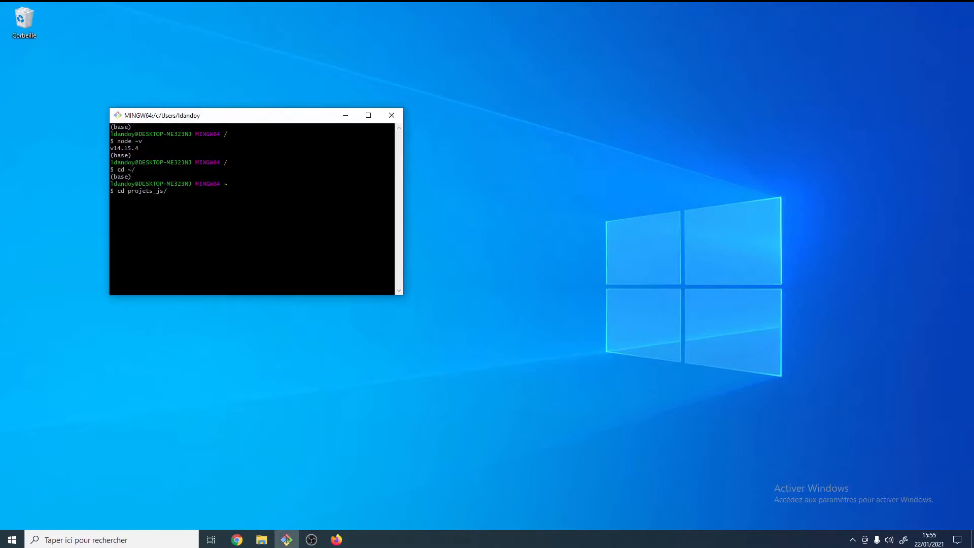
{"action": "key", "text": "Return"}
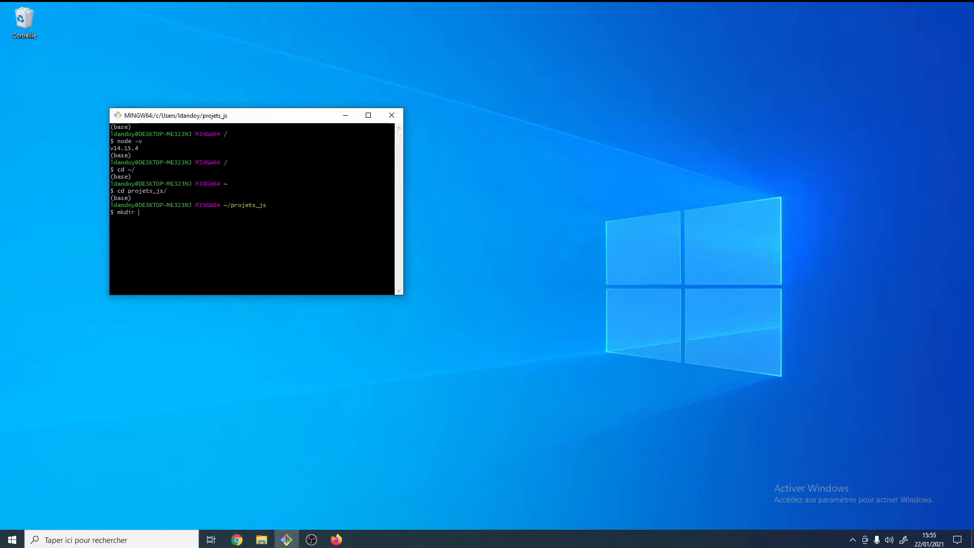
Create a directory named video_api inside projets_js with mkdir
{"action": "key", "text": "BackSpace"}
{"action": "type", "text": "_api"}
{"action": "key", "text": "Return"}
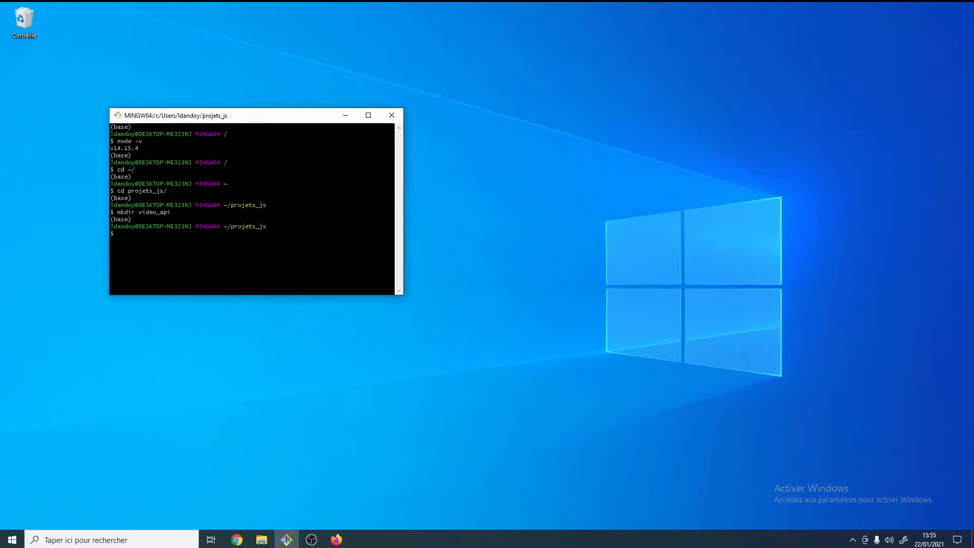
Minimize the Git Bash window and launch Visual Studio Code
{"action": "left_click", "coordinate": [345, 115]}
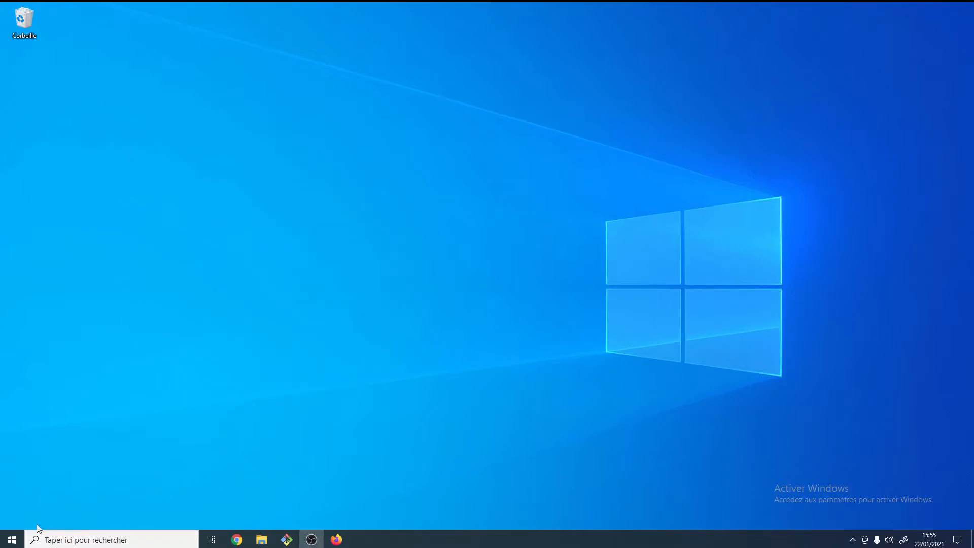
{"action": "left_click", "coordinate": [13, 539]}
{"action": "type", "text": "vi"}
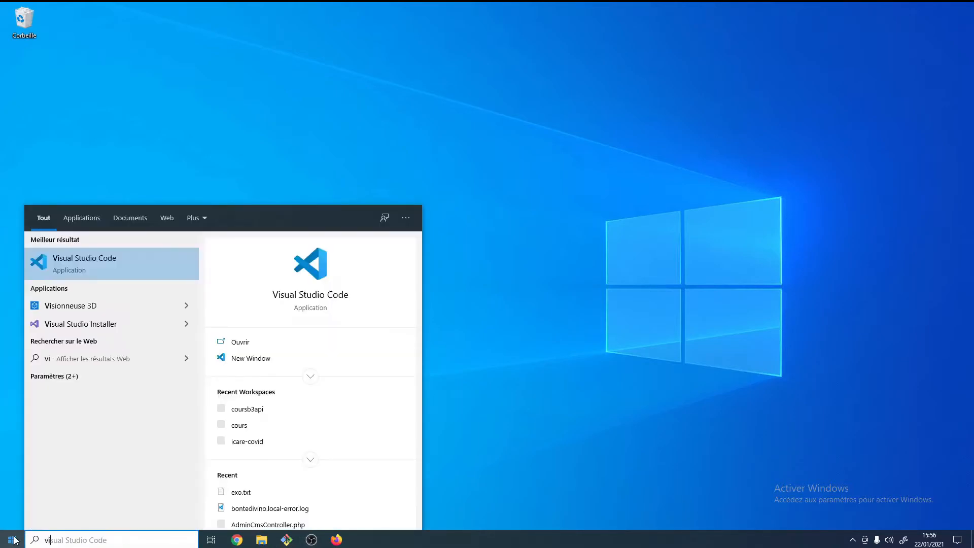
{"action": "key", "text": "Return"}
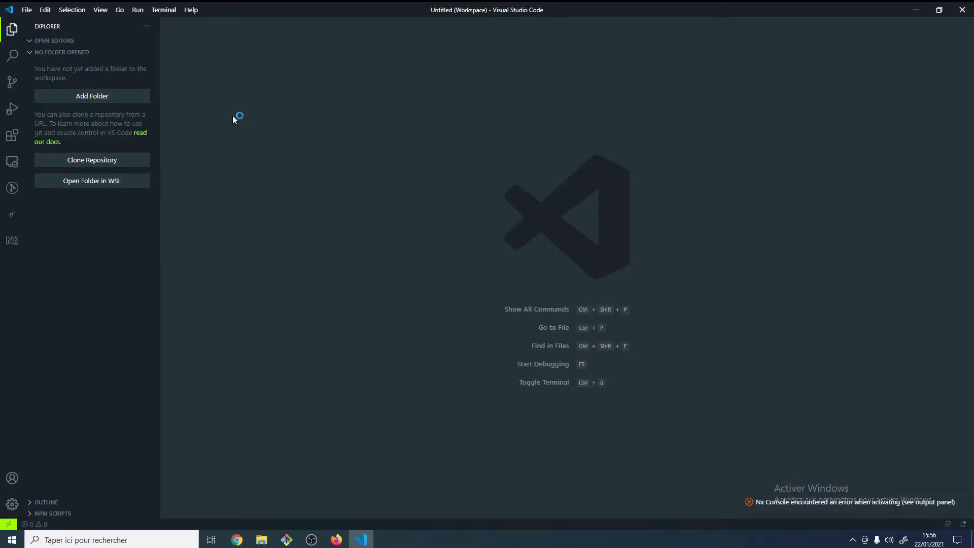
Add the video_api folder from projets_js to the workspace and dismiss the Nx Console error notification
{"action": "left_click", "coordinate": [91, 96]}
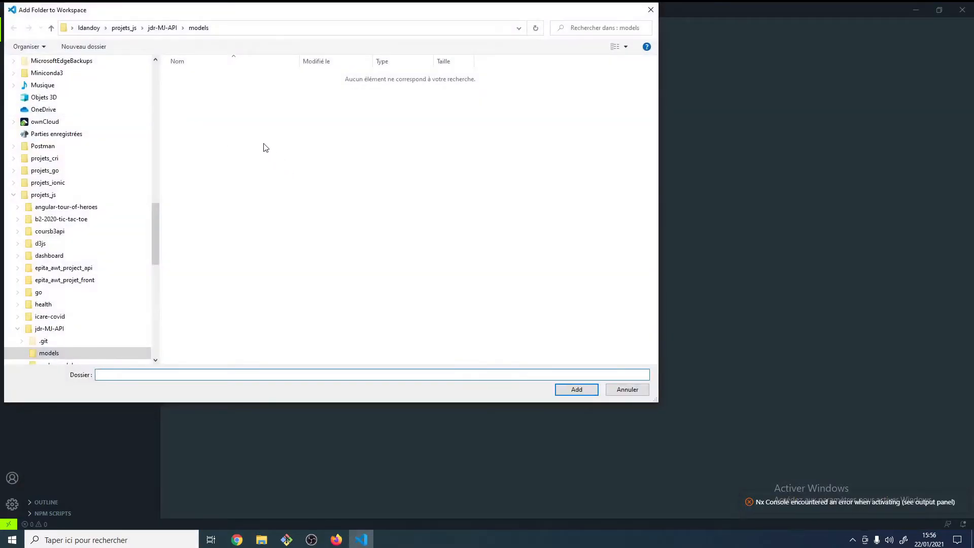
{"action": "left_click", "coordinate": [121, 29]}
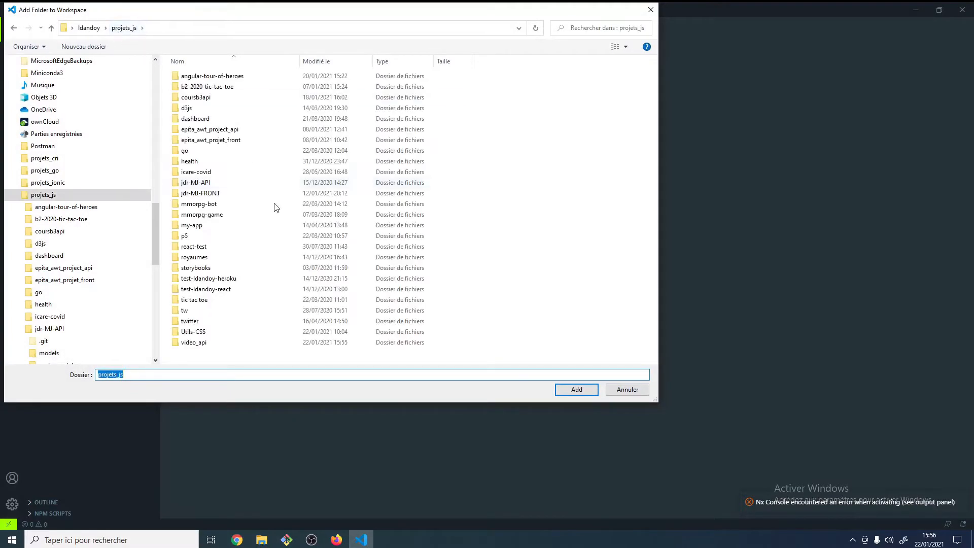
{"action": "double_click", "coordinate": [203, 343]}
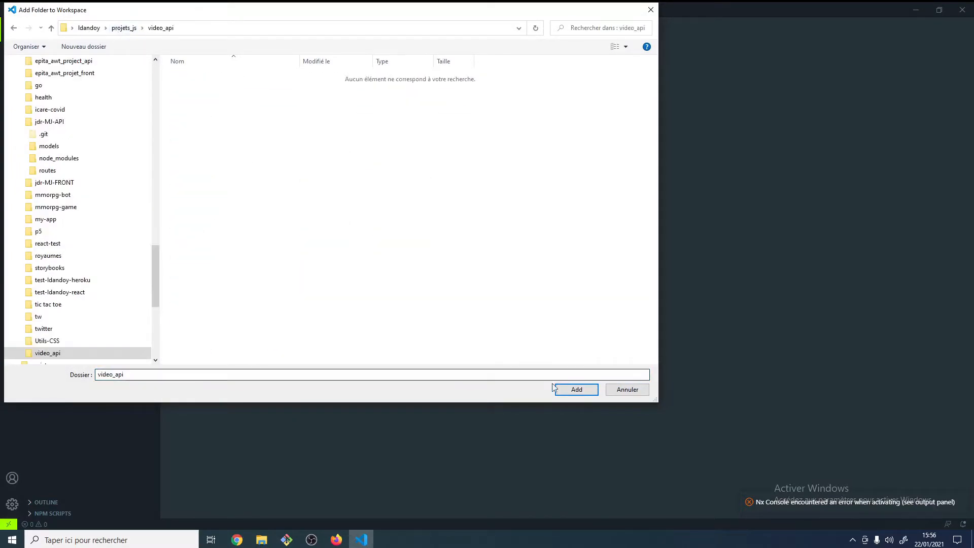
{"action": "left_click", "coordinate": [123, 30]}
{"action": "left_click", "coordinate": [198, 344]}
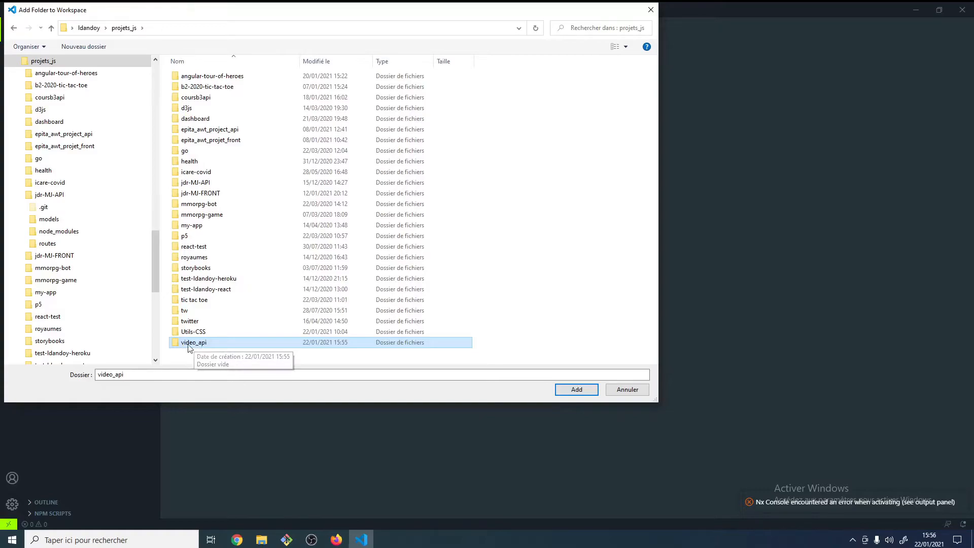
{"action": "left_click", "coordinate": [575, 391]}
{"action": "left_click", "coordinate": [50, 64]}
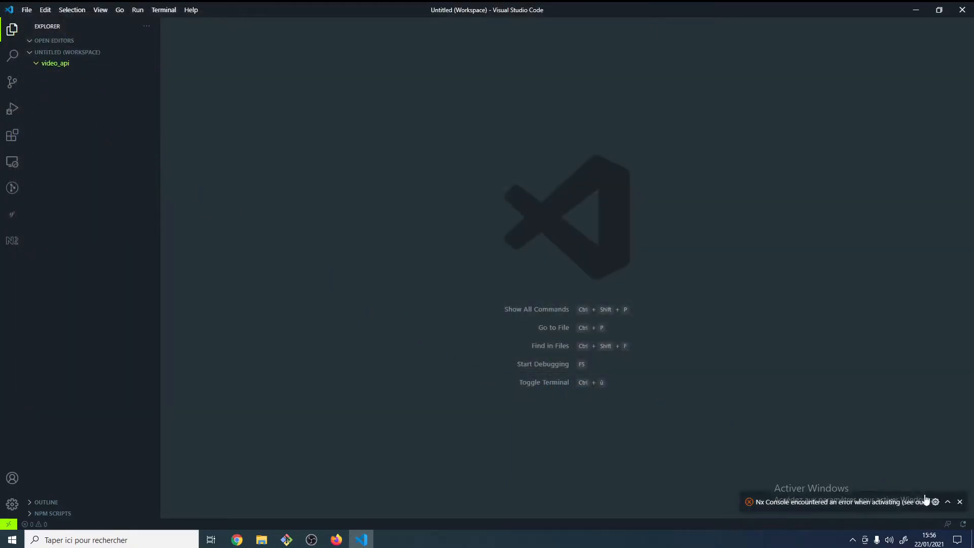
{"action": "left_click", "coordinate": [961, 502]}
Create a new file named index.js in the video_api folder
{"action": "right_click", "coordinate": [60, 66]}
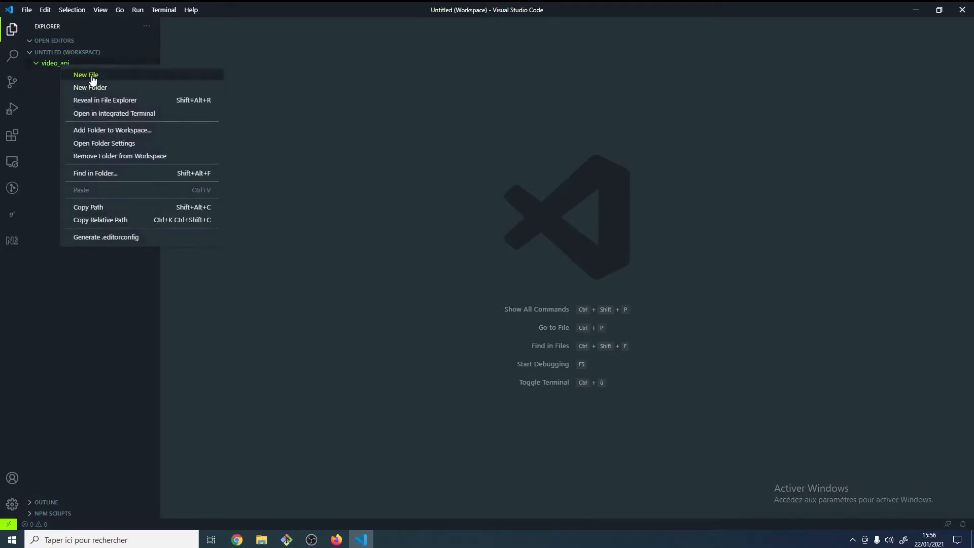
{"action": "left_click", "coordinate": [86, 75]}
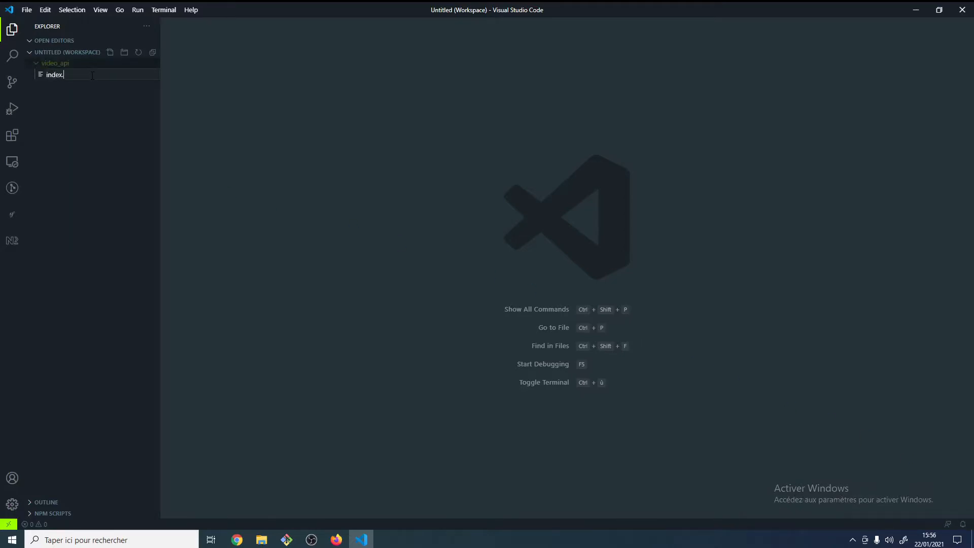
{"action": "key", "text": "Return"}
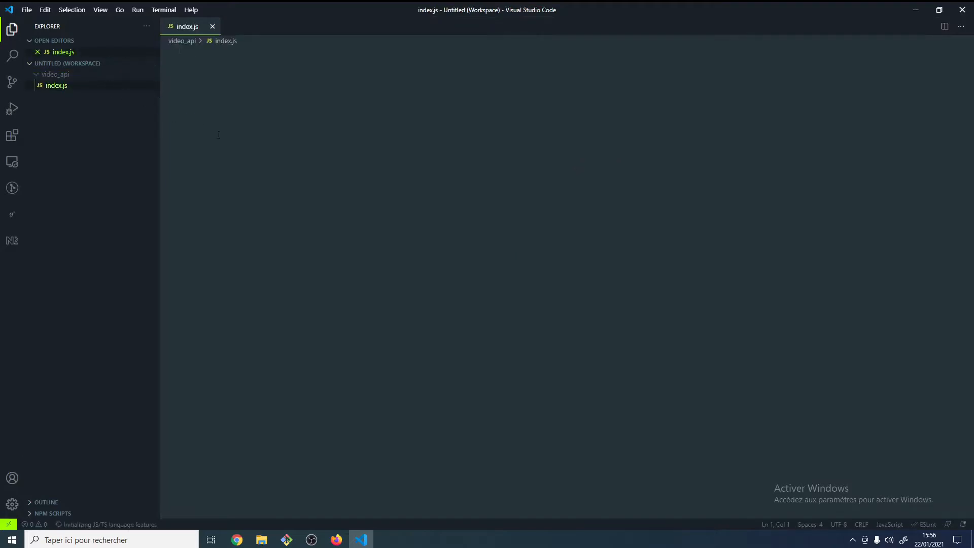
Write console.log("Hello World !"); on the first line of index.js and save the file
{"action": "type", "text": "console"}
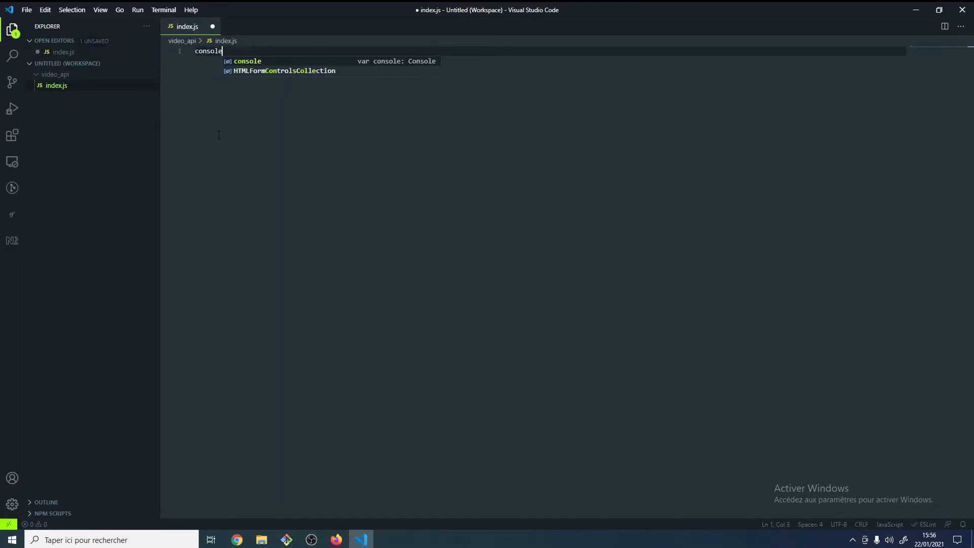
{"action": "type", "text": ".log(\""}
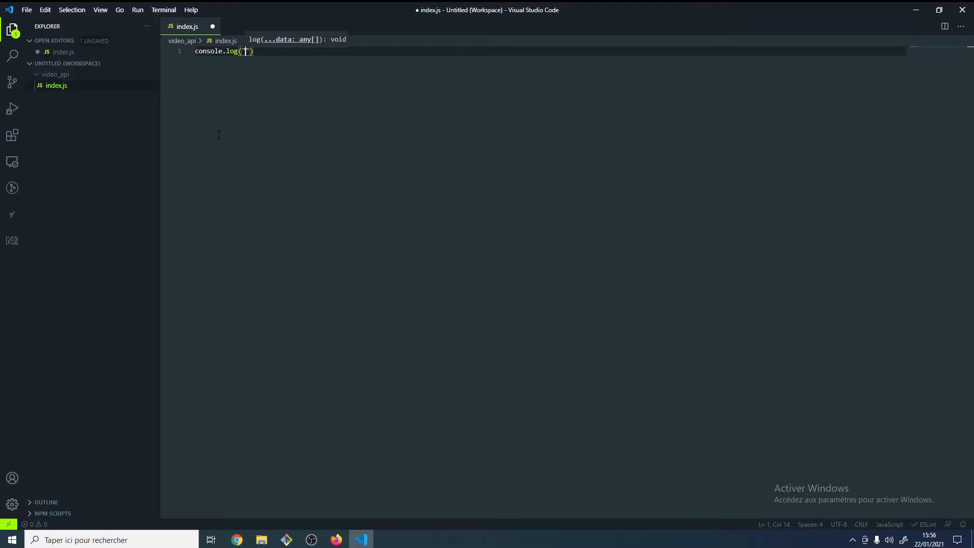
{"action": "type", "text": "Hello Wo"}
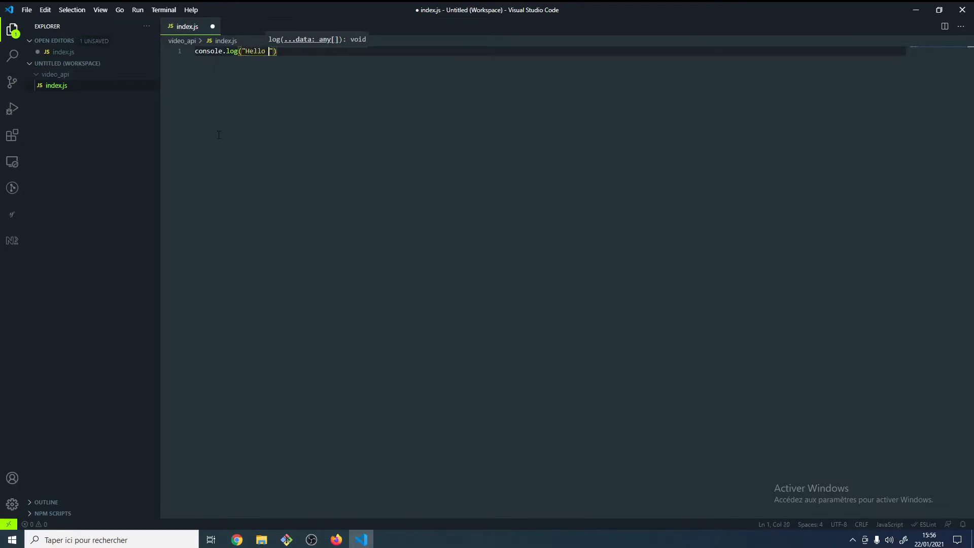
{"action": "type", "text": "rld !"}
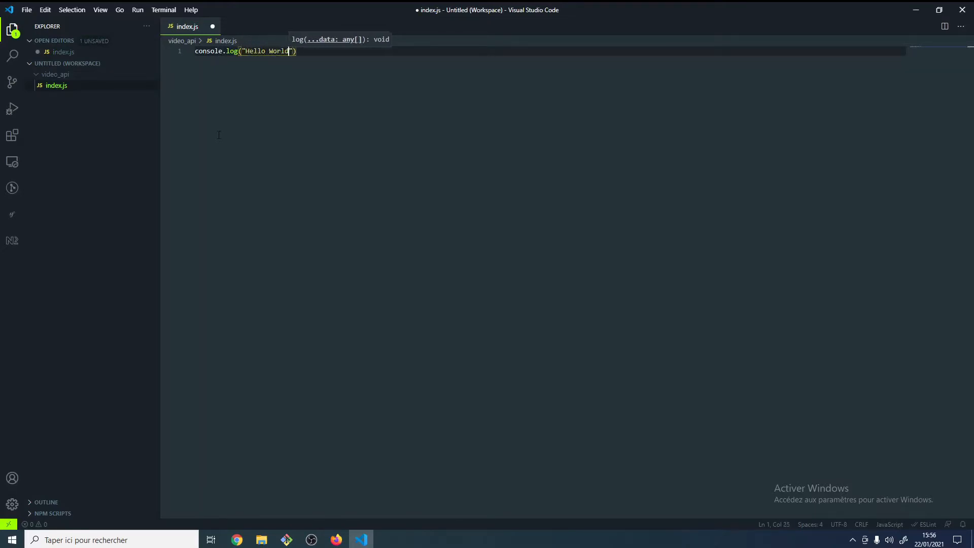
{"action": "key", "text": "End"}
{"action": "type", "text": ";"}
{"action": "key", "text": "ctrl+s"}
{"action": "left_click", "coordinate": [197, 51]}
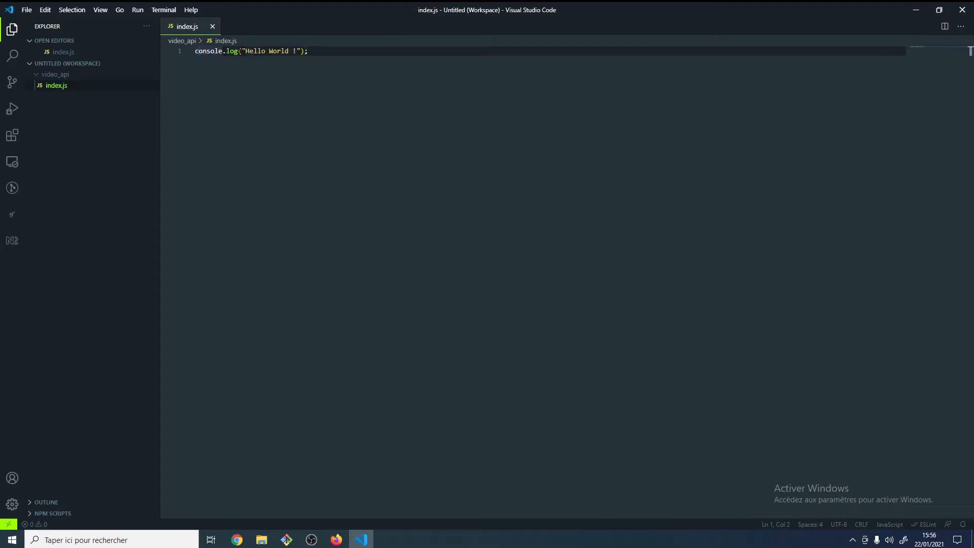
{"action": "key", "text": "End"}
{"action": "left_click_drag", "start_coordinate": [242, 51], "coordinate": [196, 51]}
{"action": "left_click", "coordinate": [227, 62]}
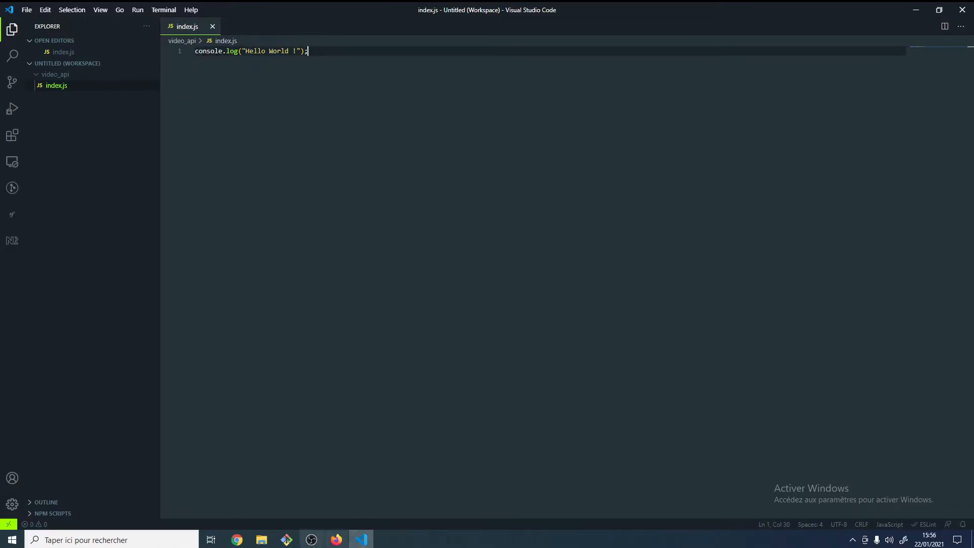
Switch to Firefox, view the developer tools console on the Node.js documentation page, close it and minimize the browser
{"action": "left_click", "coordinate": [336, 540]}
{"action": "right_click", "coordinate": [259, 268]}
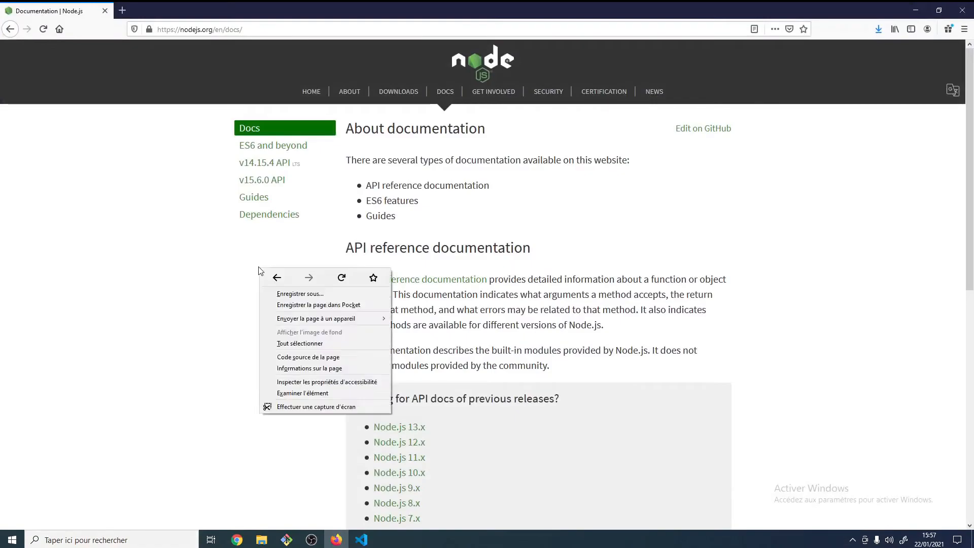
{"action": "left_click", "coordinate": [300, 393]}
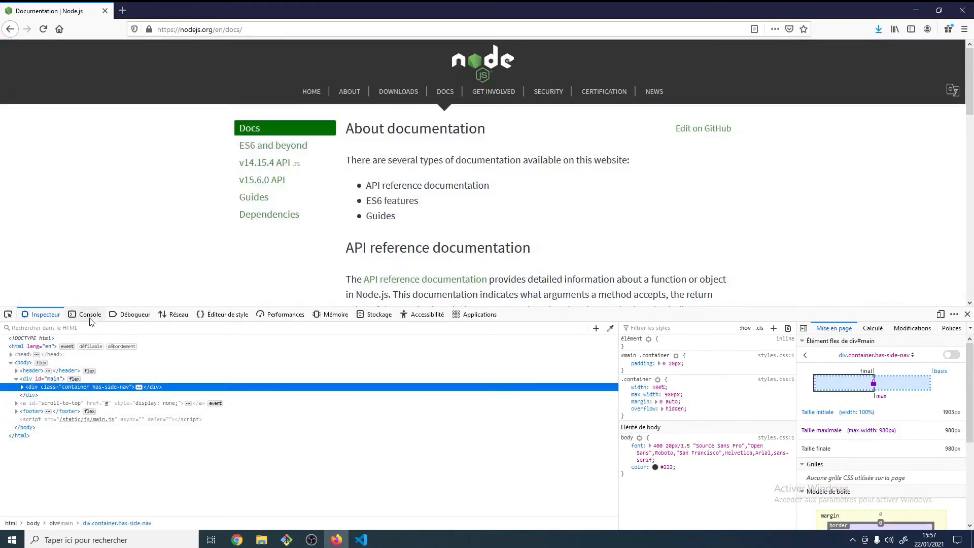
{"action": "left_click", "coordinate": [86, 314]}
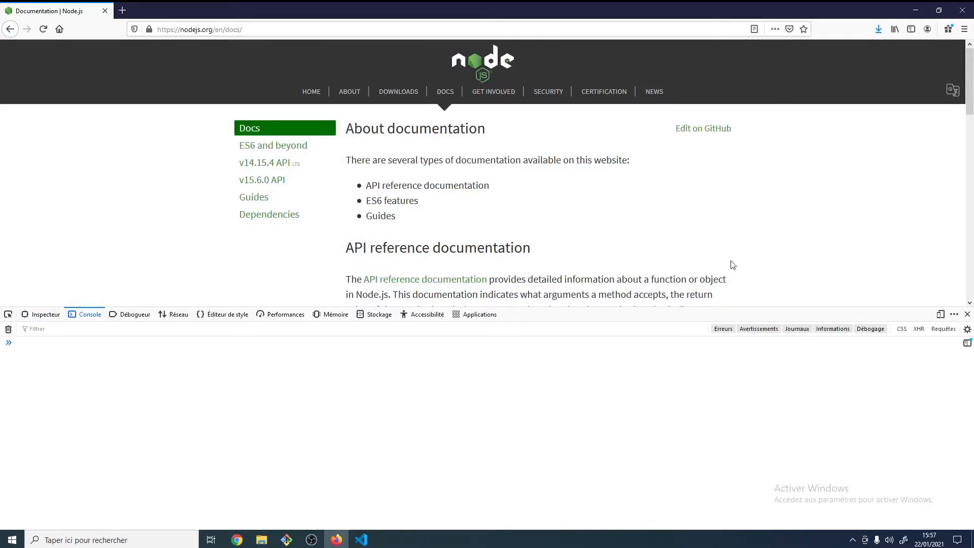
{"action": "left_click", "coordinate": [966, 315]}
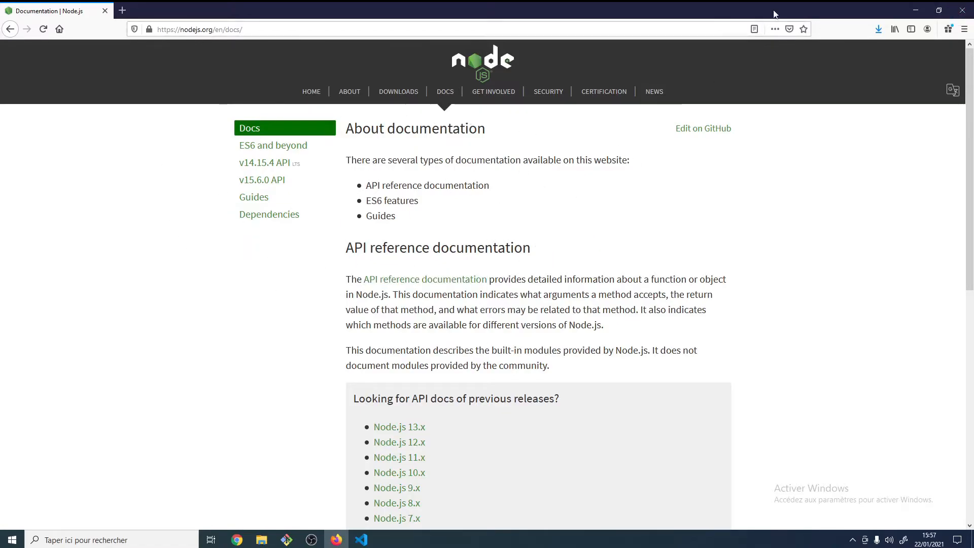
{"action": "left_click", "coordinate": [916, 11]}
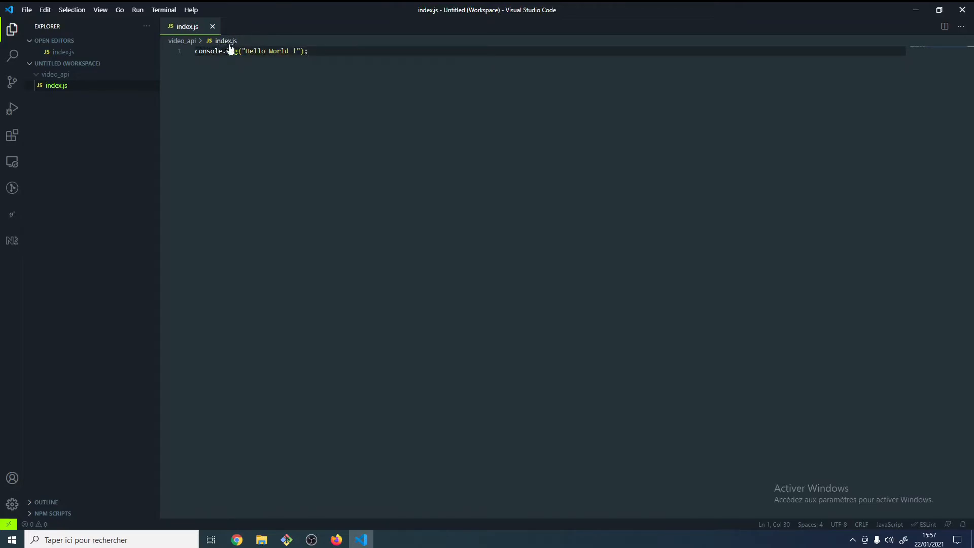
Open an integrated terminal in the video_api folder, enlarge its pane upward and list the folder's files with ls
{"action": "right_click", "coordinate": [59, 75]}
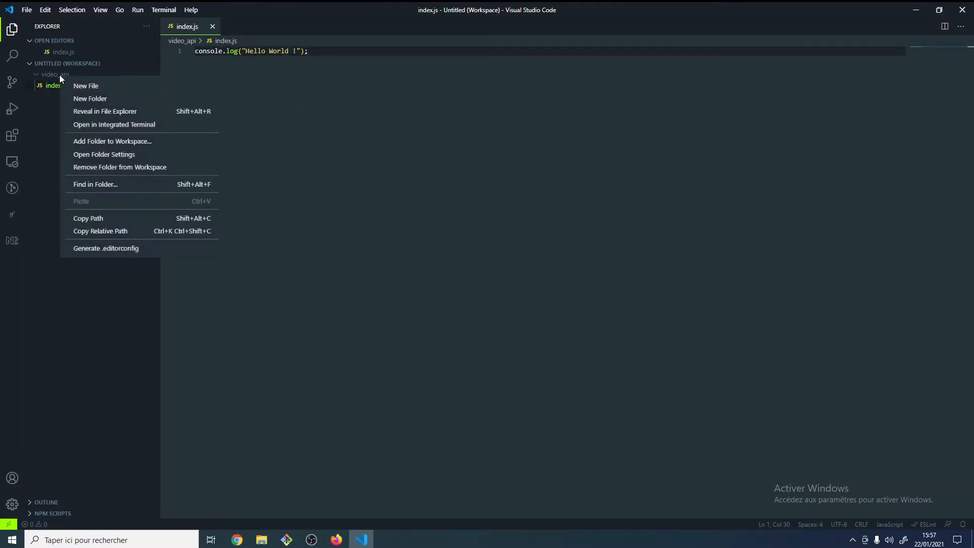
{"action": "left_click", "coordinate": [107, 126]}
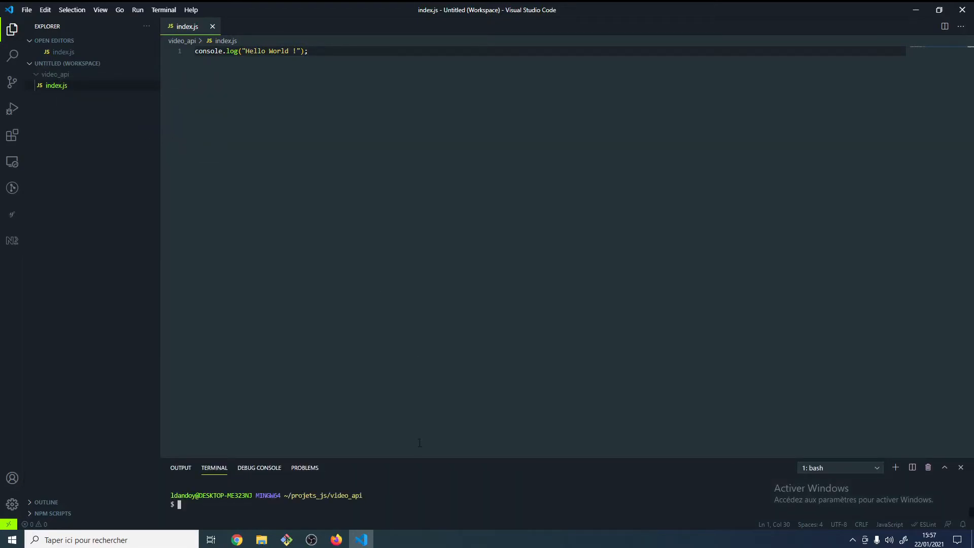
{"action": "left_click_drag", "start_coordinate": [420, 459], "coordinate": [428, 320]}
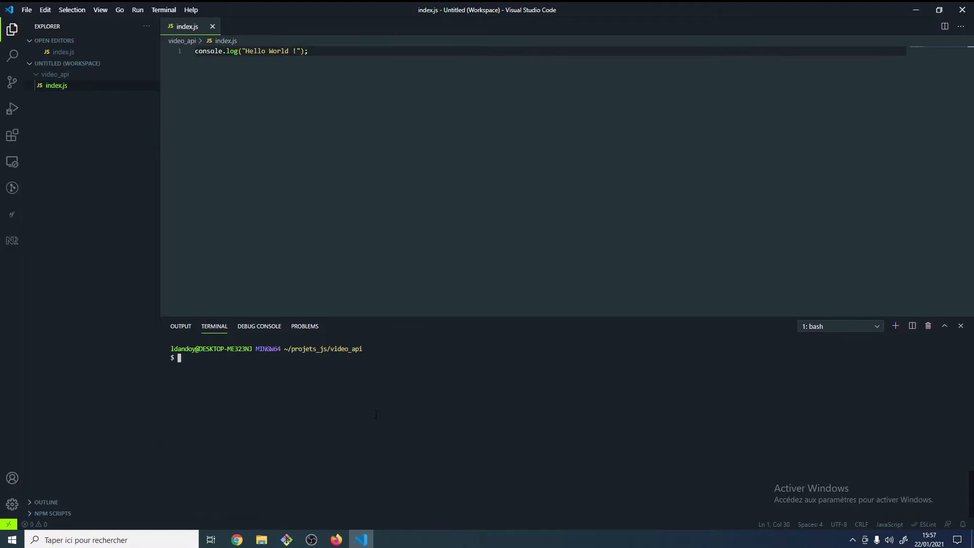
{"action": "type", "text": "ls"}
{"action": "key", "text": "Return"}
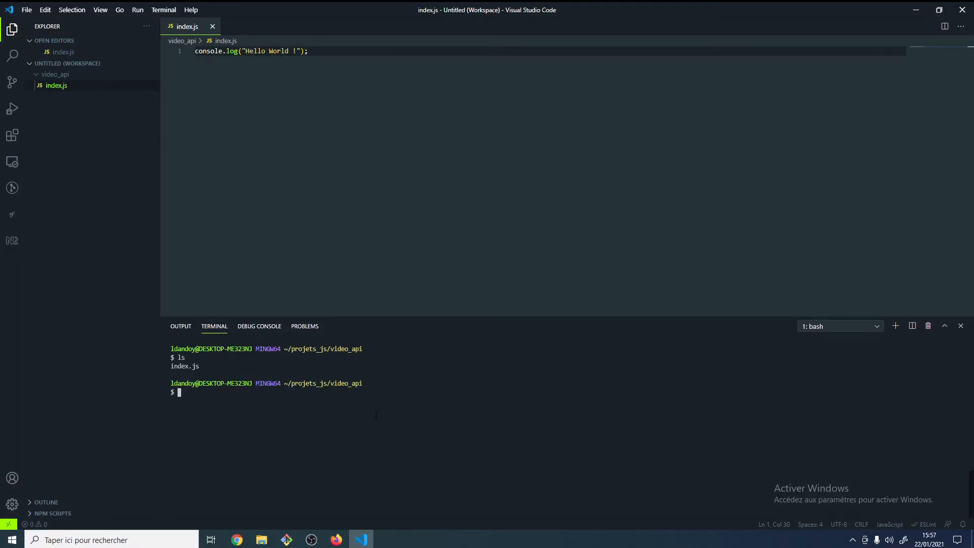
Set Git Bash as the default shell for the integrated terminal
{"action": "left_click", "coordinate": [827, 328]}
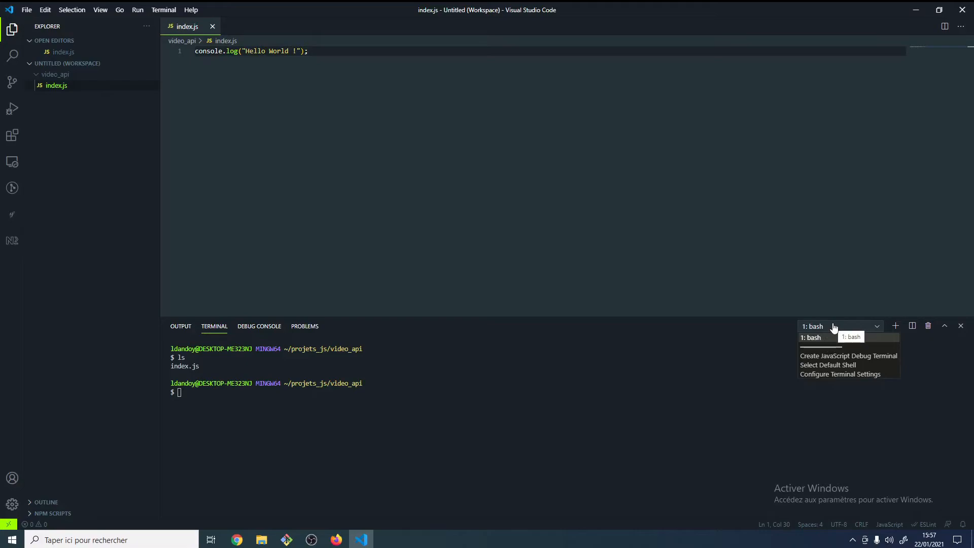
{"action": "left_click", "coordinate": [819, 364]}
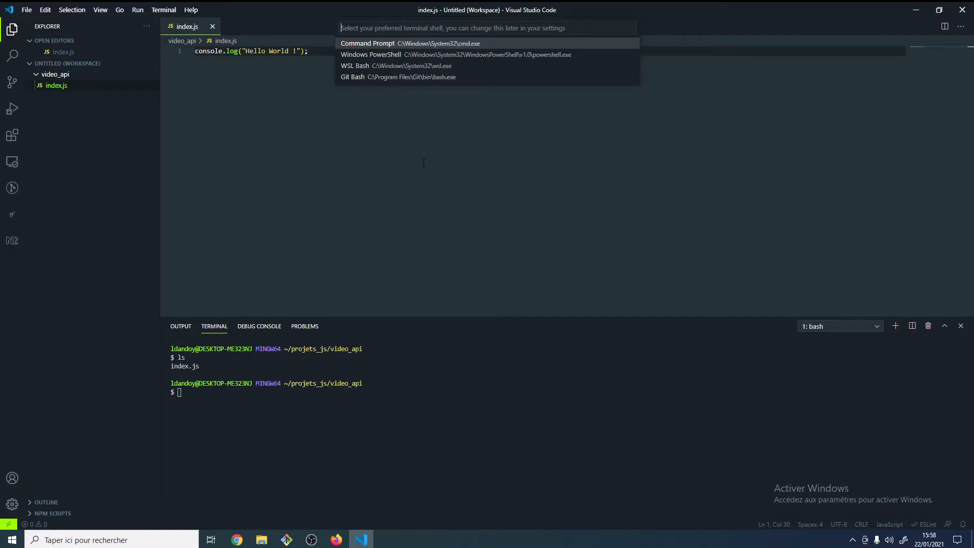
{"action": "left_click", "coordinate": [351, 80]}
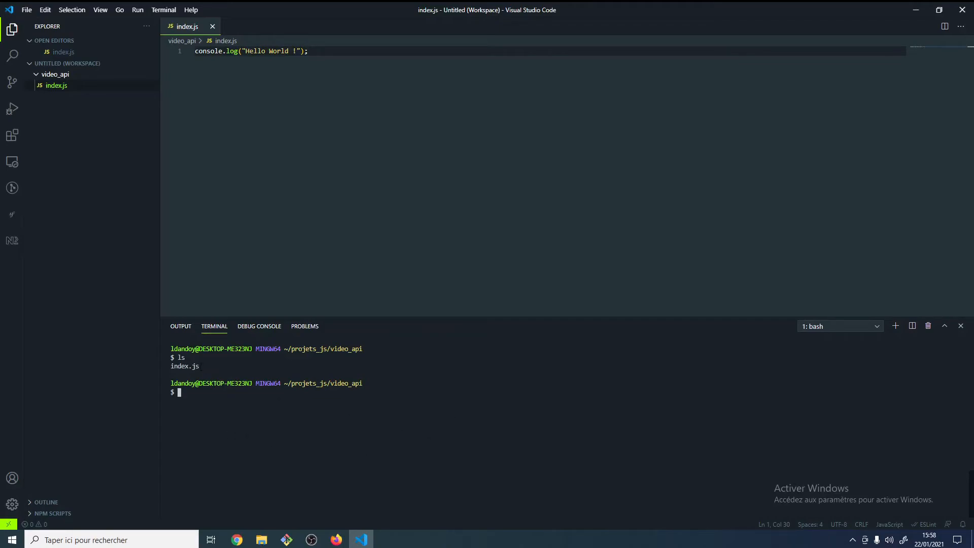
Run the script in the integrated terminal with node index.js
{"action": "type", "text": "node index.js"}
{"action": "key", "text": "Return"}
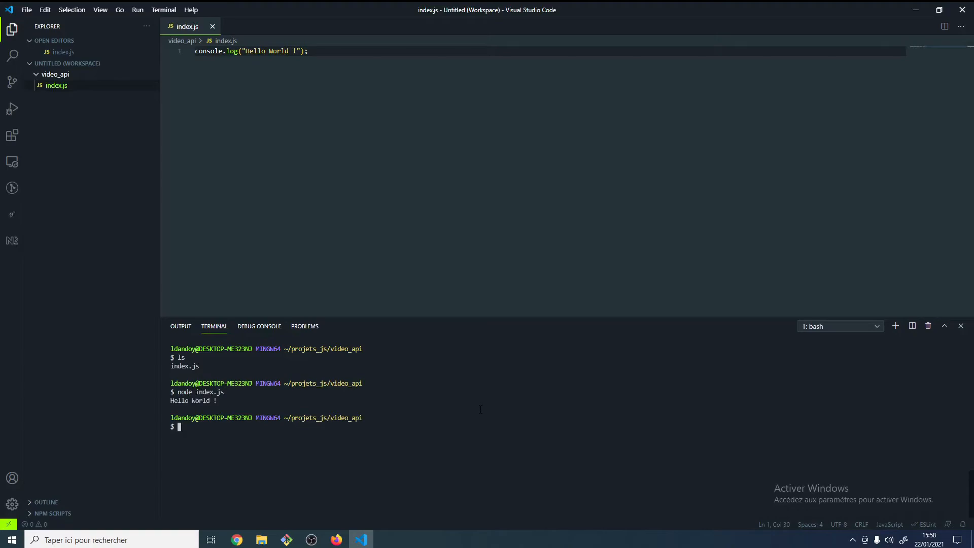
Two lines below the Hello World log call in index.js, declare the variable msg with the string "Bonjour le monde !"
{"action": "left_click_drag", "start_coordinate": [170, 400], "coordinate": [221, 400]}
{"action": "left_click", "coordinate": [258, 429]}
{"action": "key", "text": "Return"}
{"action": "key", "text": "Return"}
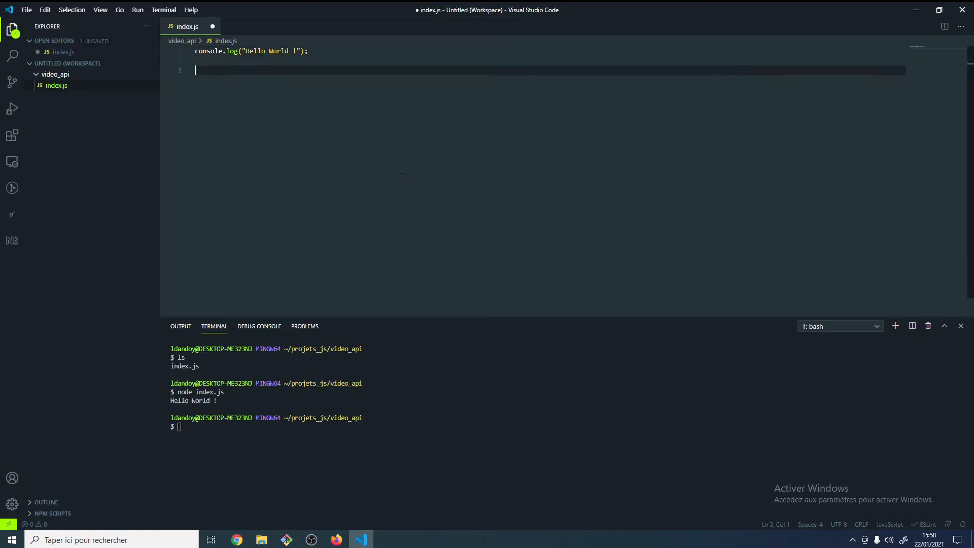
{"action": "type", "text": "let"}
{"action": "type", "text": "msg =\""}
{"action": "key", "text": "BackSpace"}
{"action": "type", "text": "é"}
{"action": "key", "text": "BackSpace"}
{"action": "type", "text": "\"Bonjour !"}
{"action": "type", "text": "e monde !\""}
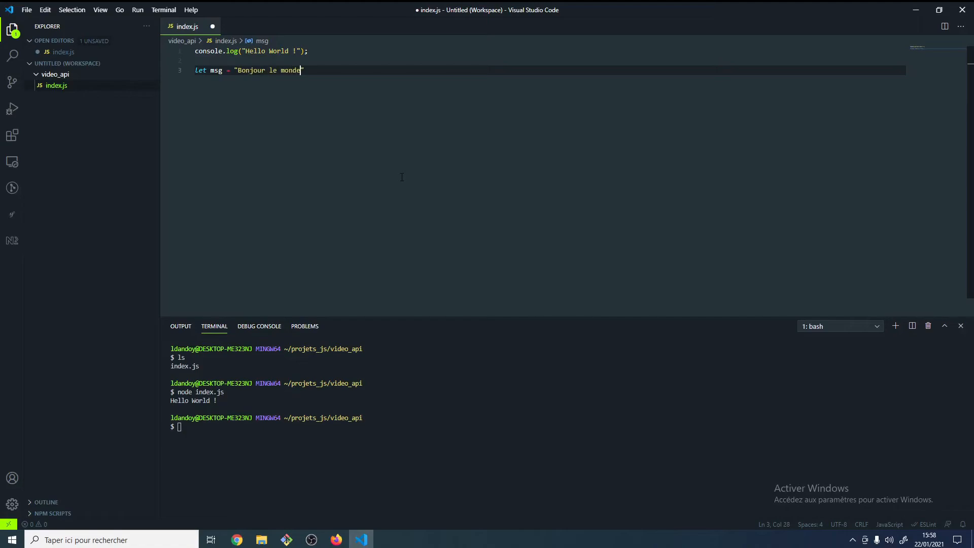
Add console.log(msg); below the msg declaration, separated by an empty line, and save index.js
{"action": "key", "text": "Return"}
{"action": "key", "text": "Return"}
{"action": "type", "text": "console.log("}
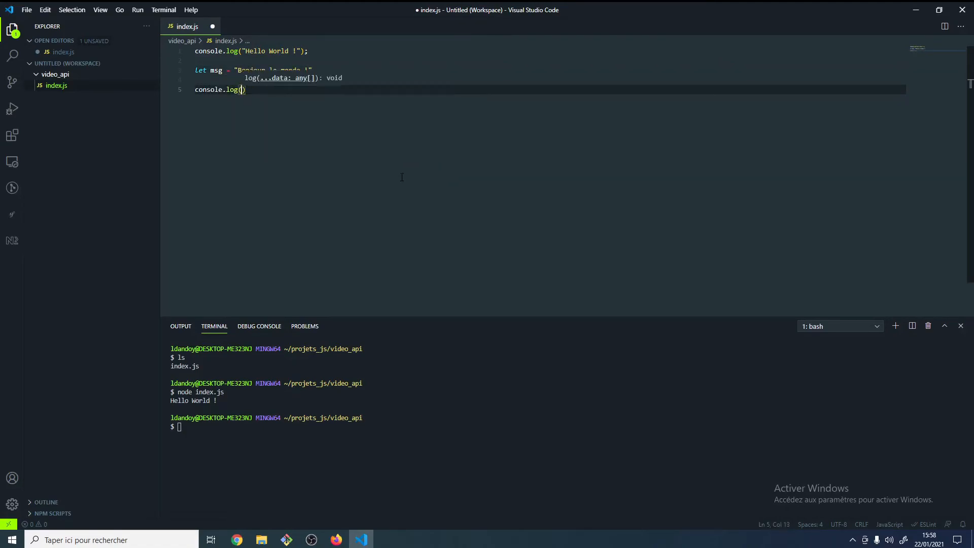
{"action": "type", "text": "msg"}
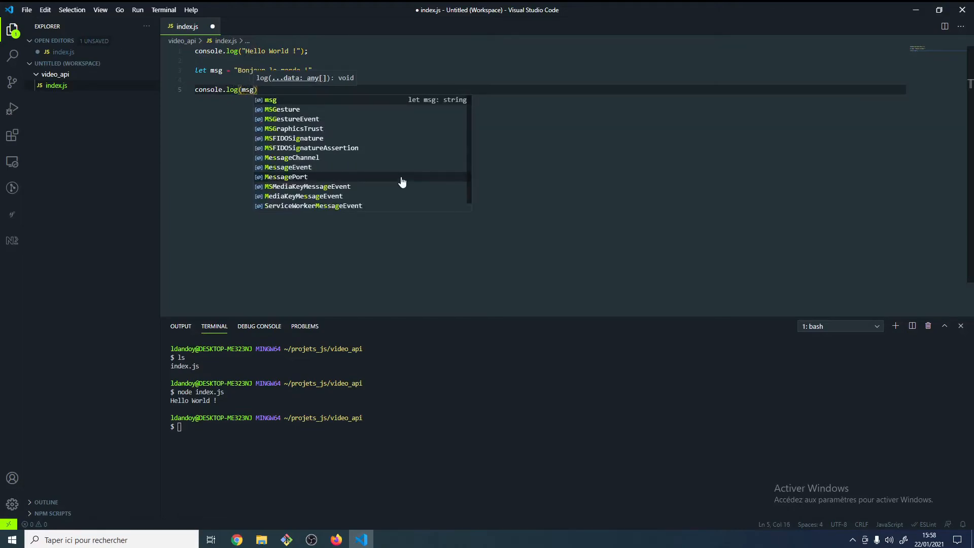
{"action": "key", "text": "Escape"}
{"action": "key", "text": "End"}
{"action": "type", "text": ";"}
{"action": "key", "text": "ctrl+s"}
Clear the integrated terminal and run the script with node index.js
{"action": "left_click", "coordinate": [247, 497]}
{"action": "type", "text": "clear"}
{"action": "key", "text": "Return"}
{"action": "type", "text": "node index.js"}
{"action": "key", "text": "Return"}
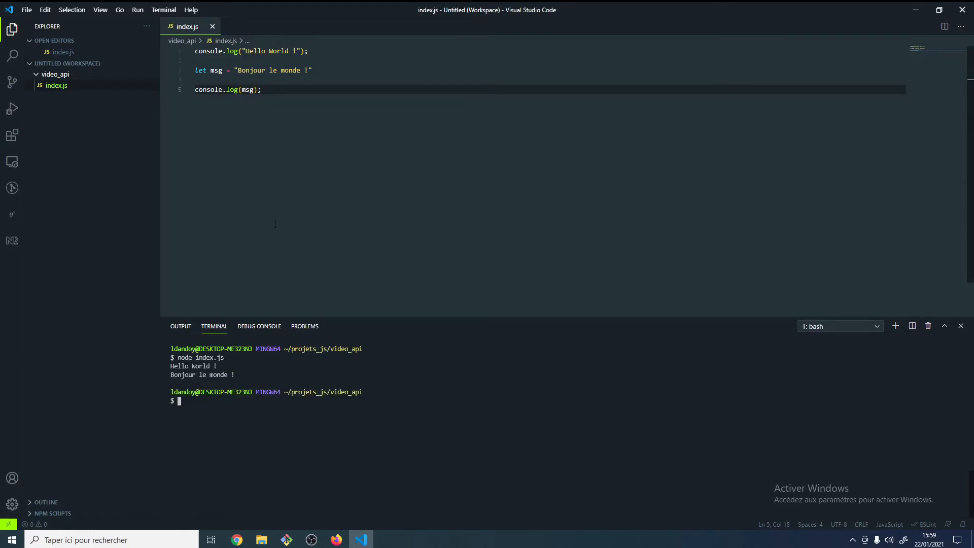
{"action": "left_click", "coordinate": [269, 51]}
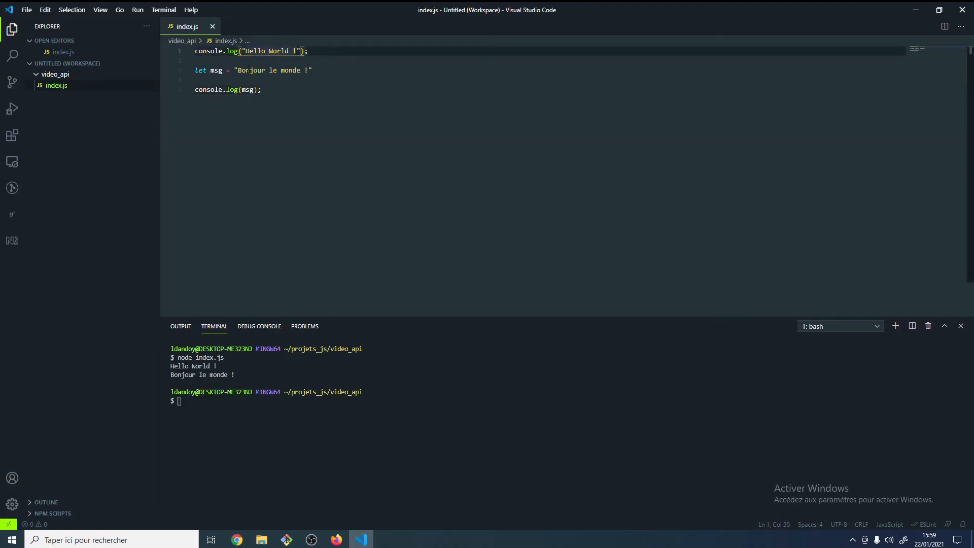
{"action": "left_click", "coordinate": [218, 70]}
{"action": "double_click", "coordinate": [250, 89]}
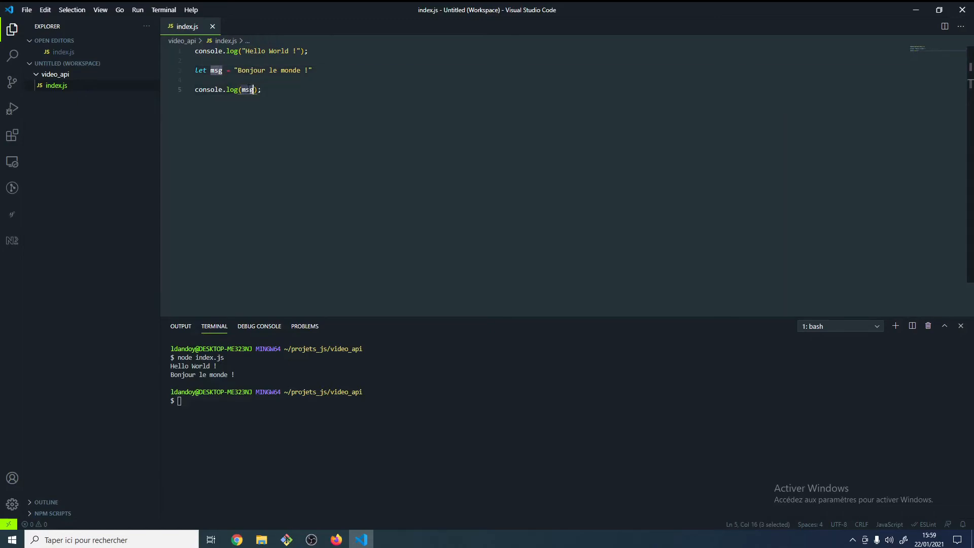
Below console.log(msg), after an empty line, declare the variables with let a = 3; and let b = 2; on consecutive lines
{"action": "left_click", "coordinate": [270, 90]}
{"action": "key", "text": "Return"}
{"action": "key", "text": "Return"}
{"action": "type", "text": "lat ="}
{"action": "type", "text": "="}
{"action": "key", "text": "Left"}
{"action": "key", "text": "Left"}
{"action": "key", "text": "BackSpace"}
{"action": "key", "text": "BackSpace"}
{"action": "type", "text": "et"}
{"action": "key", "text": "Right"}
{"action": "key", "text": "Delete"}
{"action": "type", "text": "z"}
{"action": "key", "text": "BackSpace"}
{"action": "type", "text": "a"}
{"action": "key", "text": "End"}
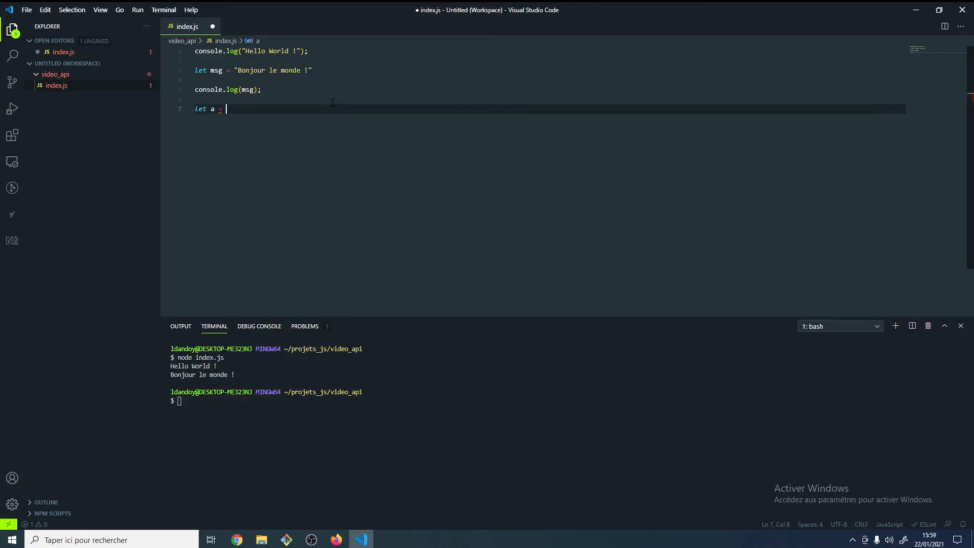
{"action": "type", "text": "3;"}
{"action": "key", "text": "Return"}
{"action": "type", "text": "let b "}
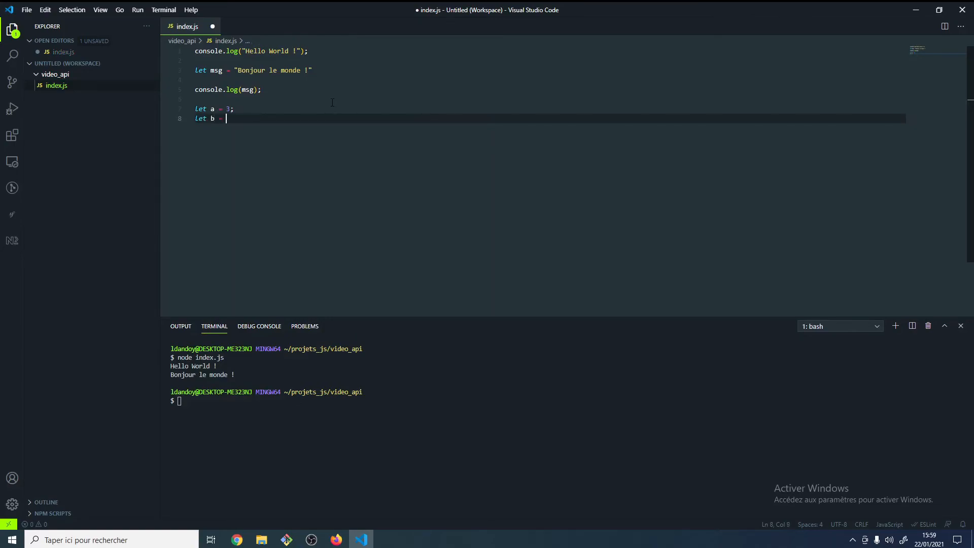
{"action": "type", "text": "= 2;"}
Add console.log(a+b); below the two number declarations, after an empty line, and save index.js
{"action": "key", "text": "Return"}
{"action": "key", "text": "Return"}
{"action": "type", "text": "console."}
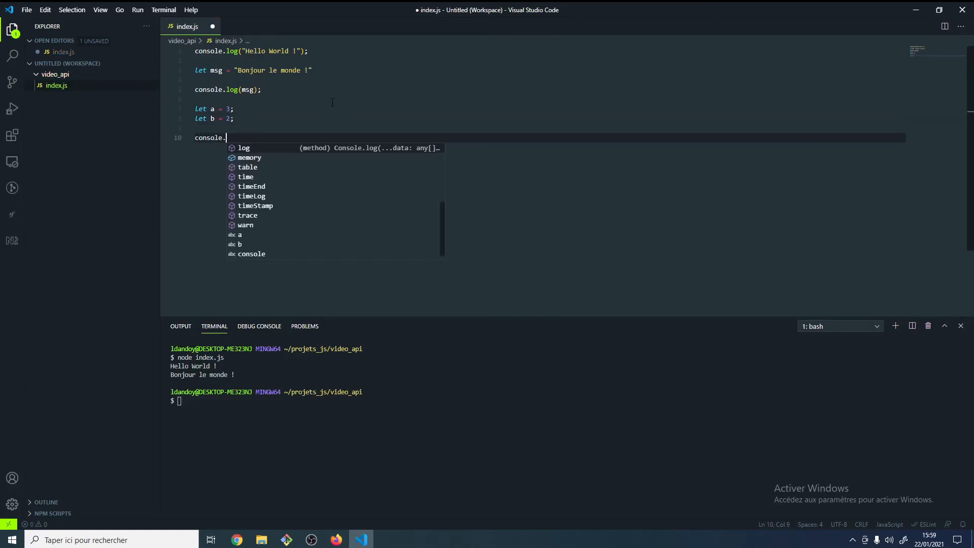
{"action": "type", "text": "log(a+b"}
{"action": "key", "text": "ctrl+s"}
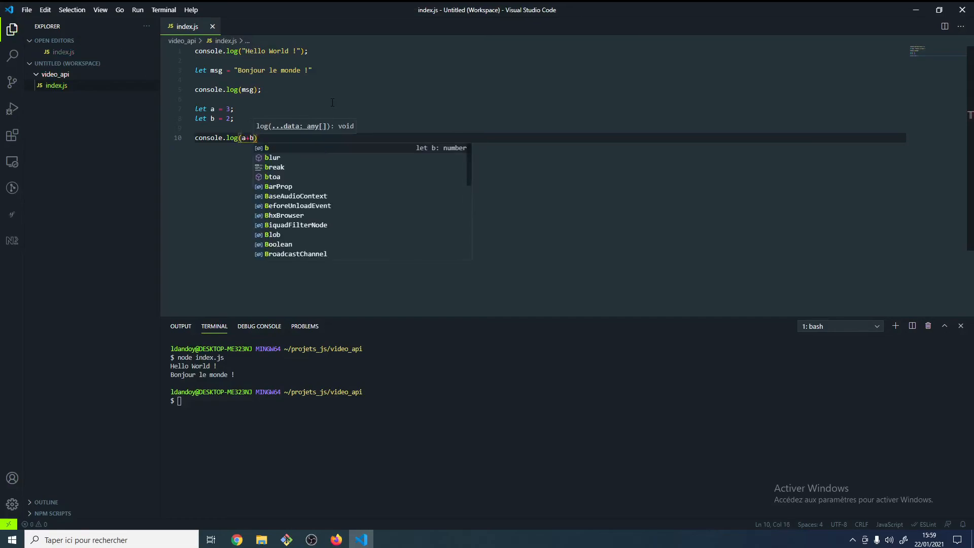
{"action": "type", "text": ");"}
{"action": "key", "text": "ctrl+s"}
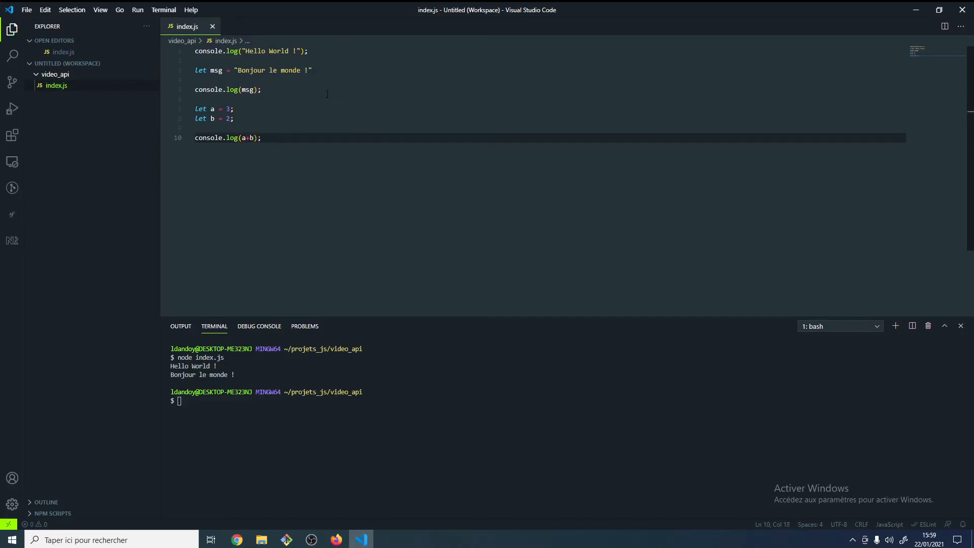
Rerun the script in the integrated terminal with node index.js
{"action": "left_click", "coordinate": [263, 414]}
{"action": "key", "text": "Up"}
{"action": "key", "text": "Return"}
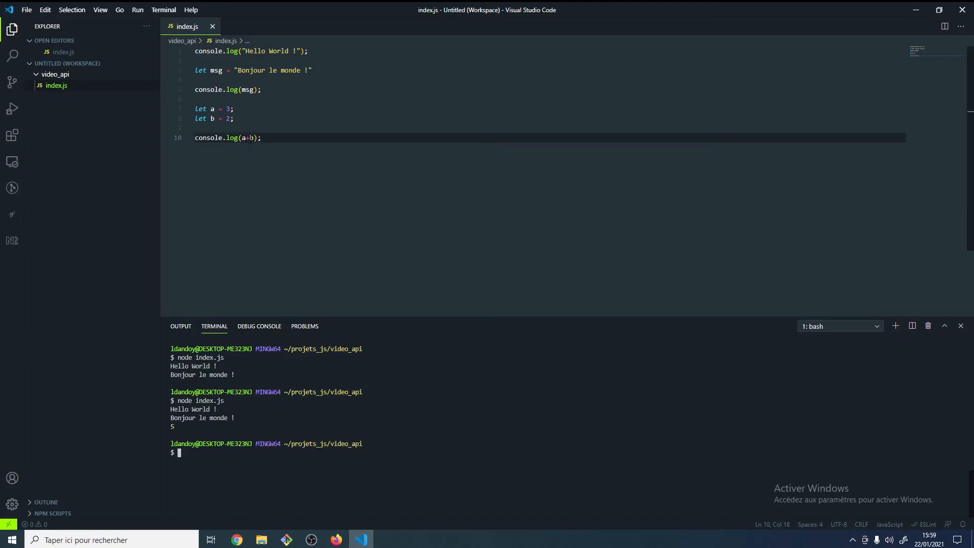
Add the line c = a + b; directly below the declaration of b, save the file and run node index.js again
{"action": "left_click", "coordinate": [239, 118]}
{"action": "key", "text": "Return"}
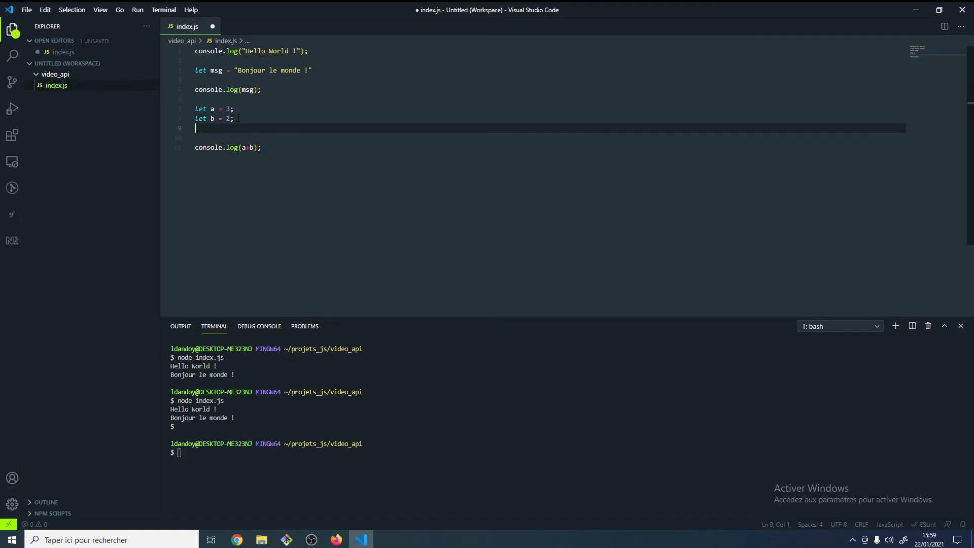
{"action": "type", "text": "c = a + b;"}
{"action": "key", "text": "ctrl+s"}
{"action": "left_click", "coordinate": [284, 478]}
{"action": "key", "text": "Up"}
{"action": "key", "text": "Return"}
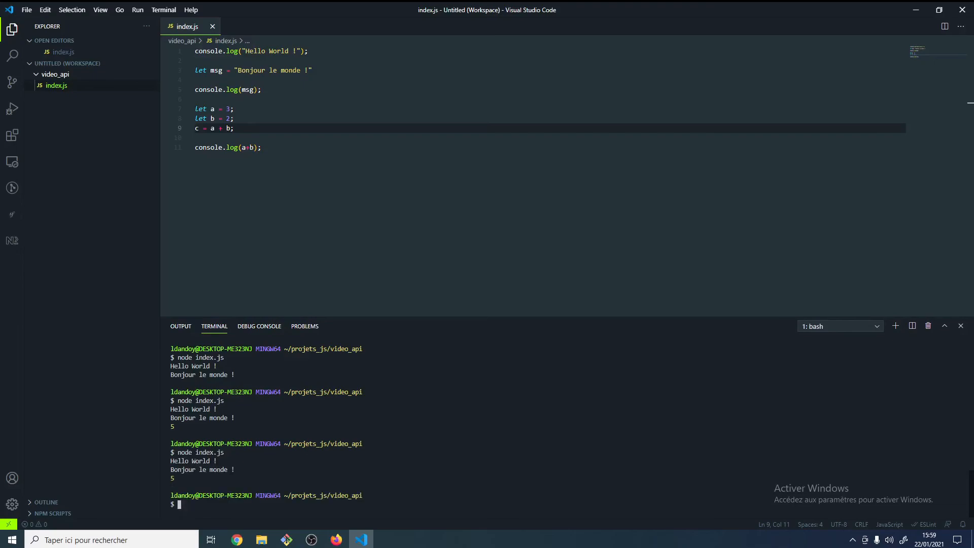
Replace a+b with c in the last console.log call, save index.js and rerun it with Node
{"action": "left_click_drag", "start_coordinate": [241, 147], "coordinate": [253, 147]}
{"action": "key", "text": "BackSpace"}
{"action": "type", "text": "c"}
{"action": "key", "text": "ctrl+s"}
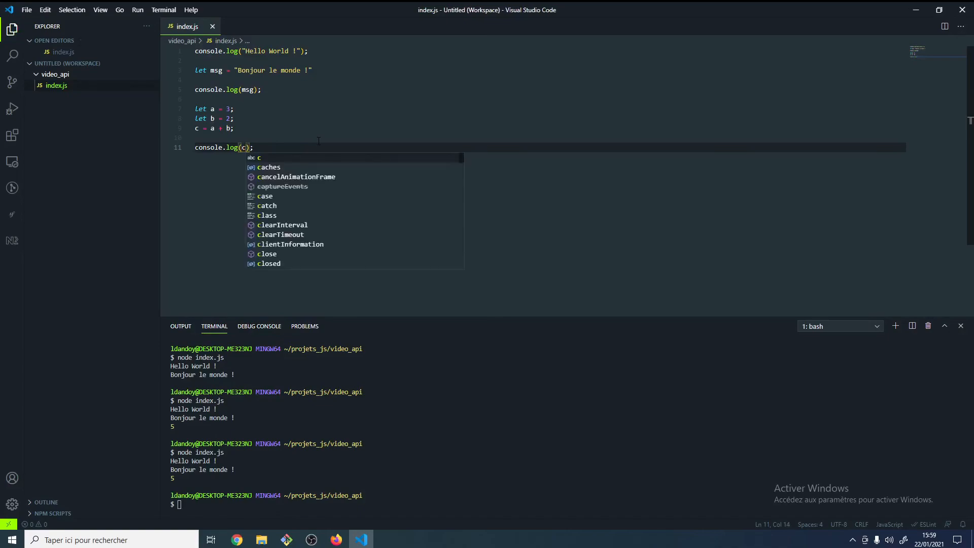
{"action": "left_click", "coordinate": [230, 129]}
{"action": "left_click", "coordinate": [370, 442]}
{"action": "key", "text": "Up"}
{"action": "key", "text": "Return"}
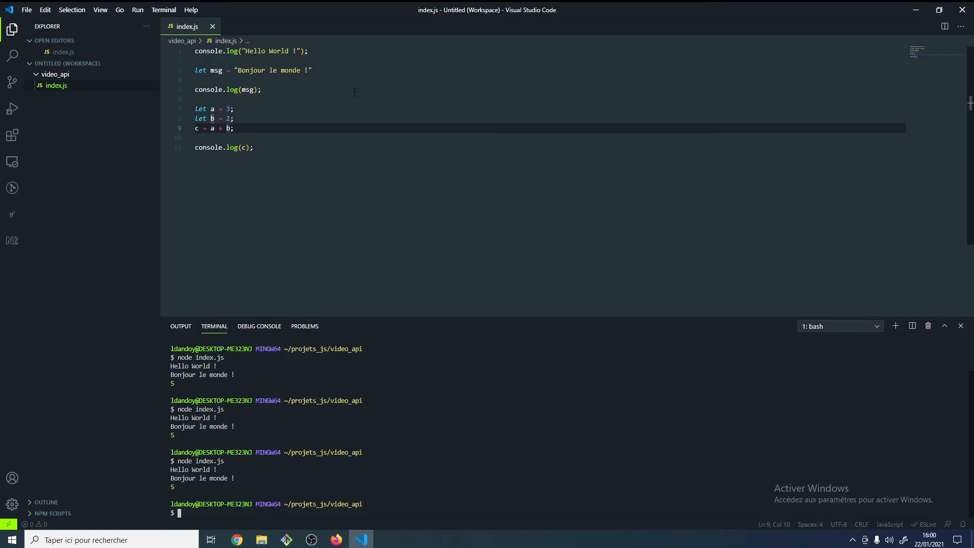
{"action": "left_click", "coordinate": [258, 146]}
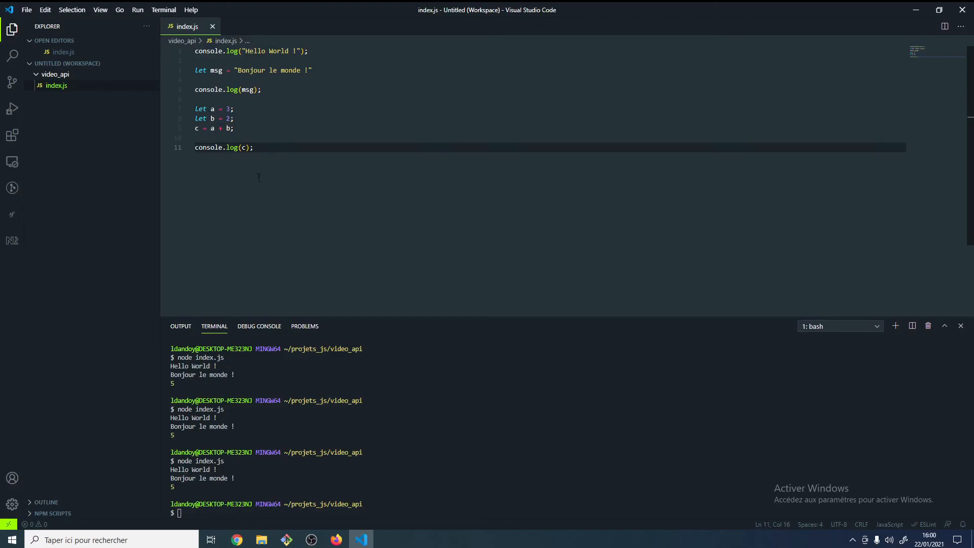
{"action": "left_click", "coordinate": [421, 419]}
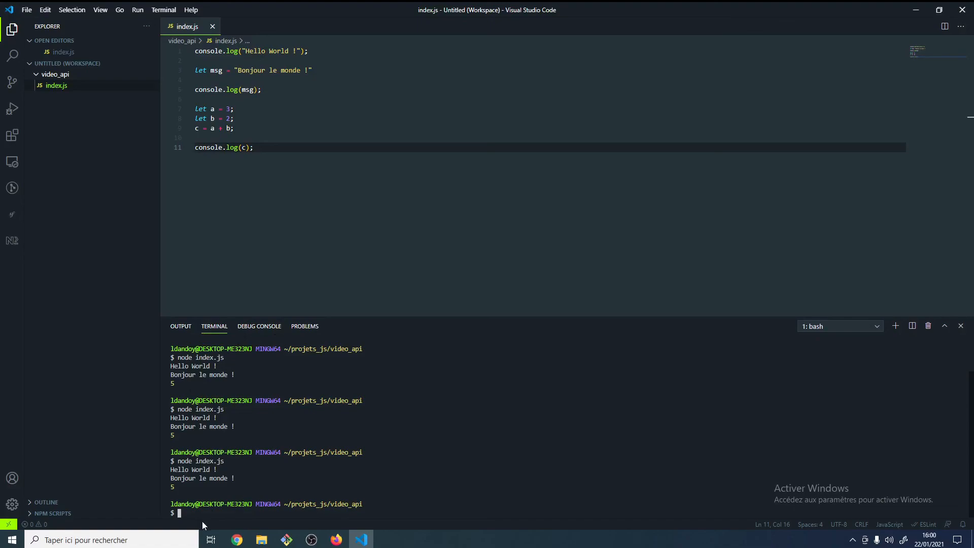
{"action": "left_click", "coordinate": [231, 127]}
{"action": "left_click_drag", "start_coordinate": [253, 147], "coordinate": [194, 52]}
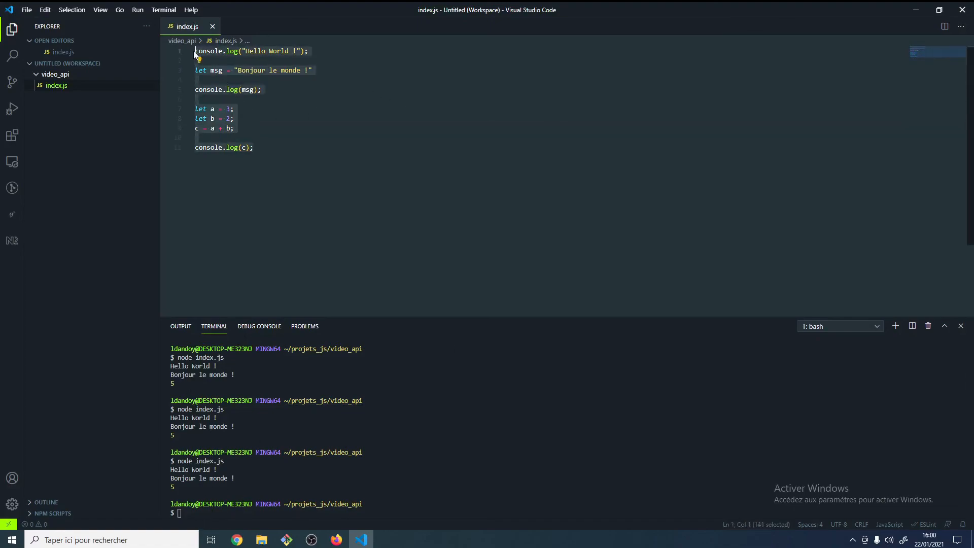
{"action": "left_click", "coordinate": [254, 150]}
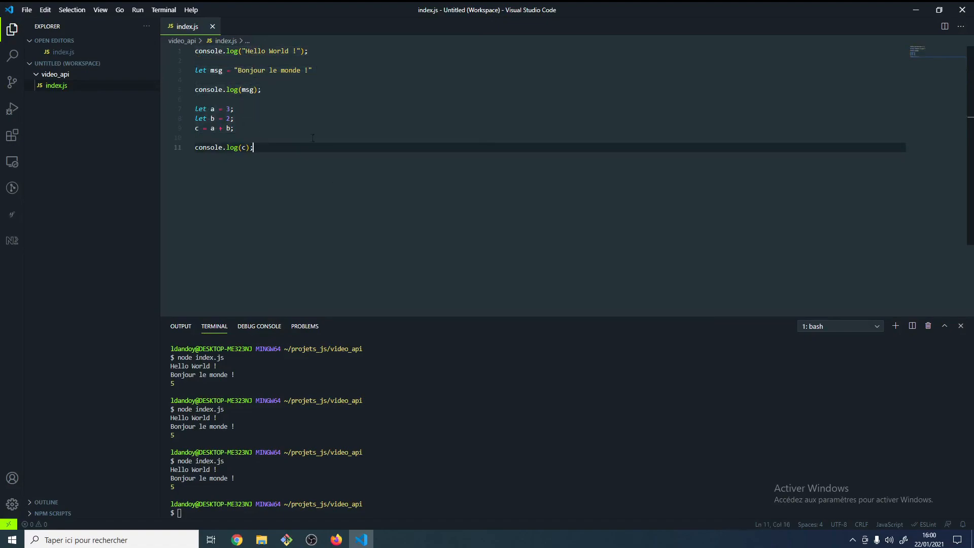
Clear the integrated terminal's output with the clear command
{"action": "left_click", "coordinate": [290, 491]}
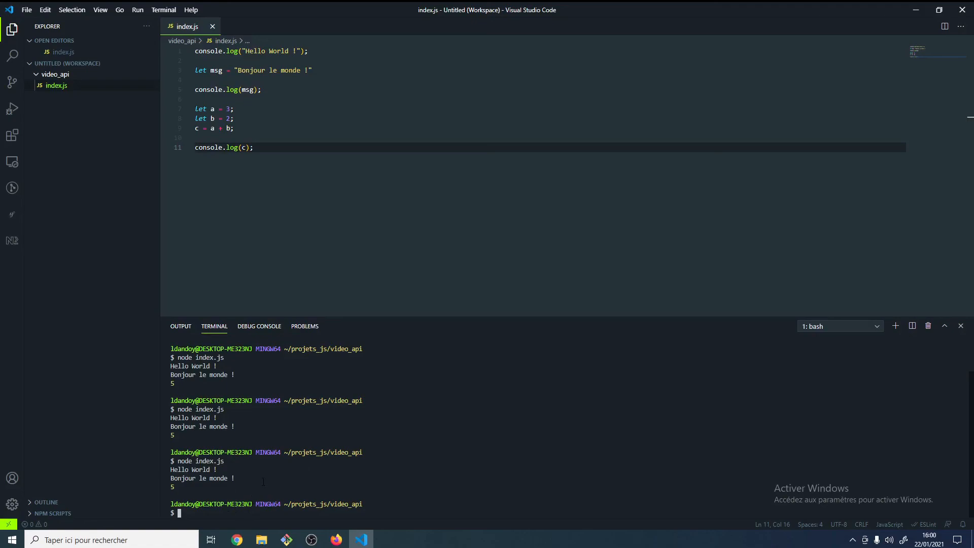
{"action": "type", "text": "clear"}
{"action": "key", "text": "Return"}
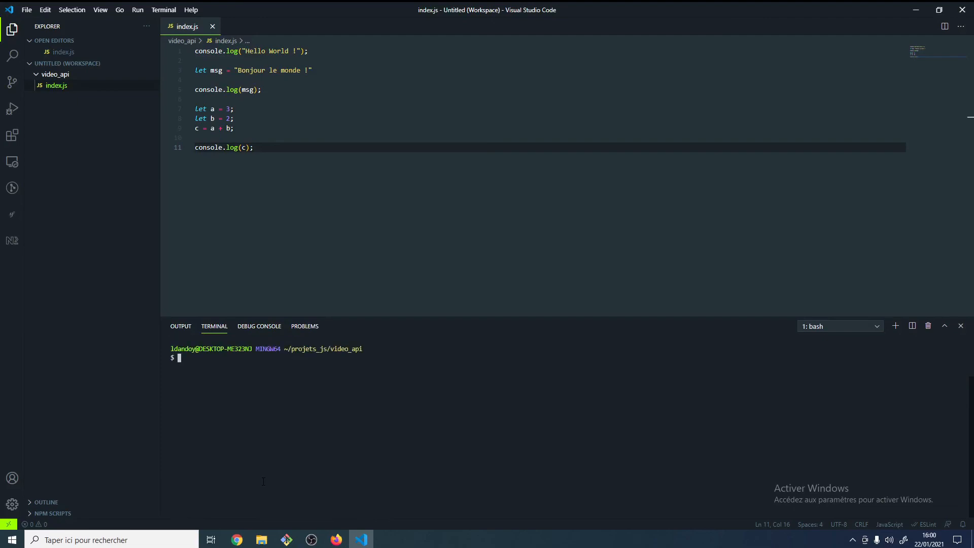